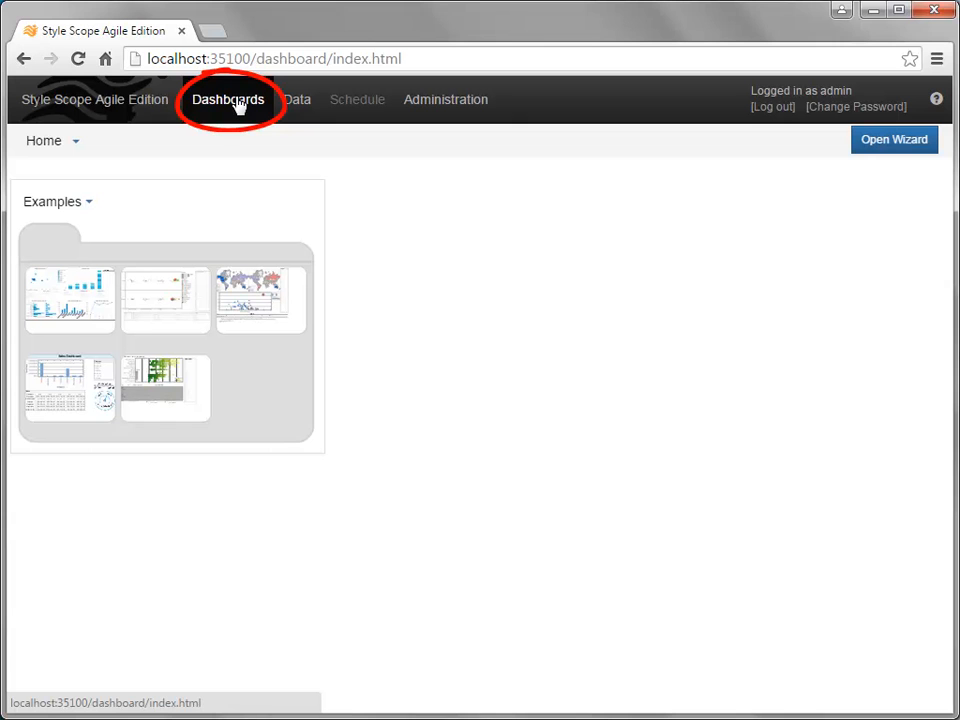
Step: Open the Sales Explore dashboard from the Examples folder for editing
left_click(212, 327)
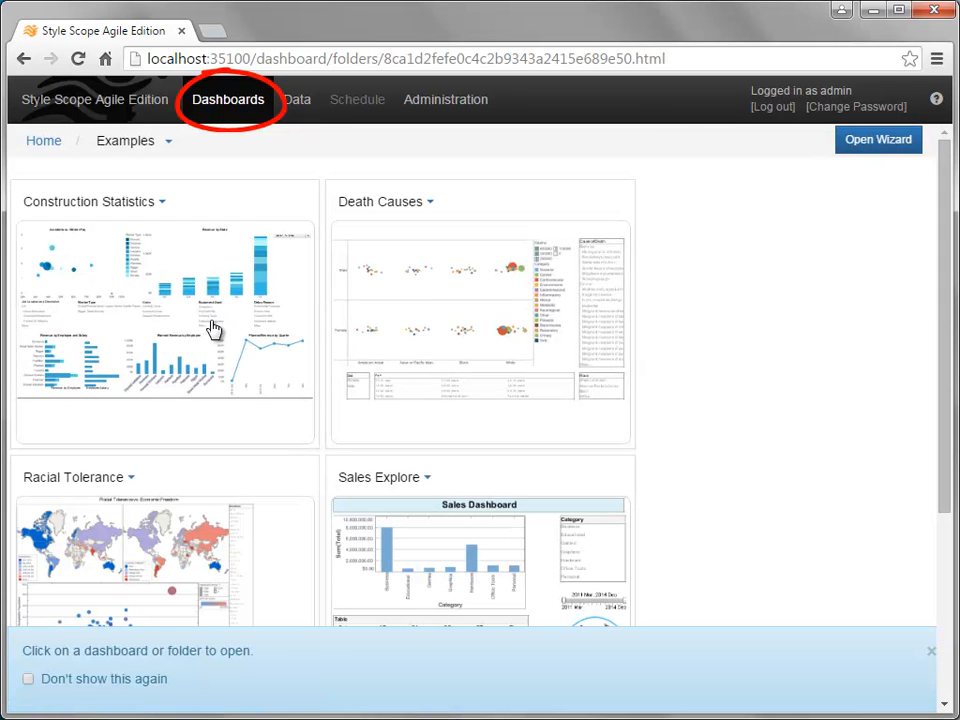
scroll(697, 321, "down", 3)
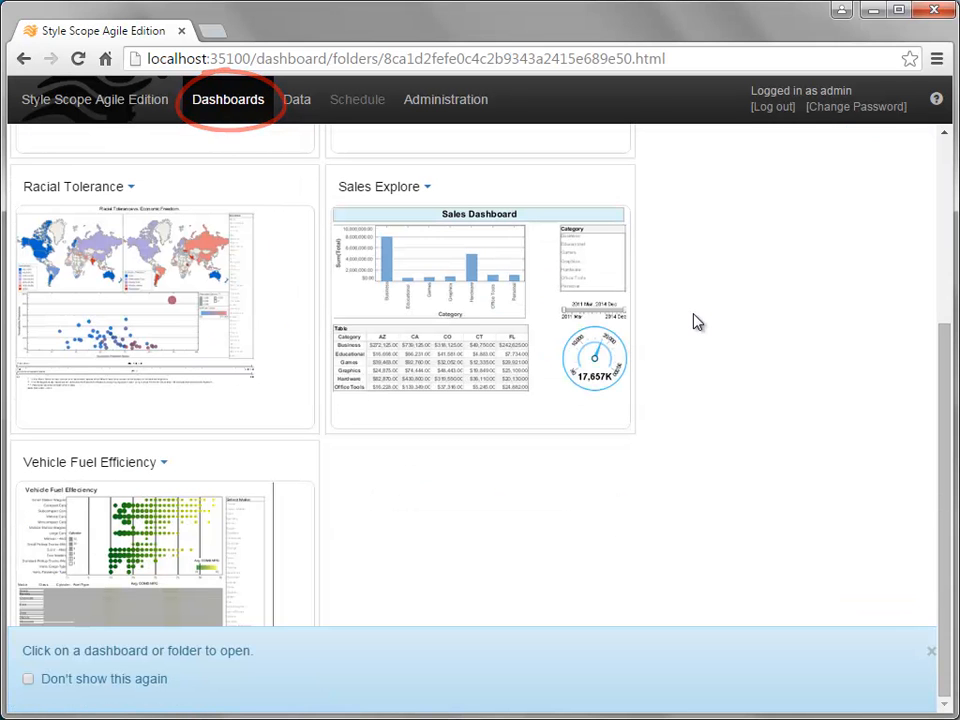
left_click(428, 189)
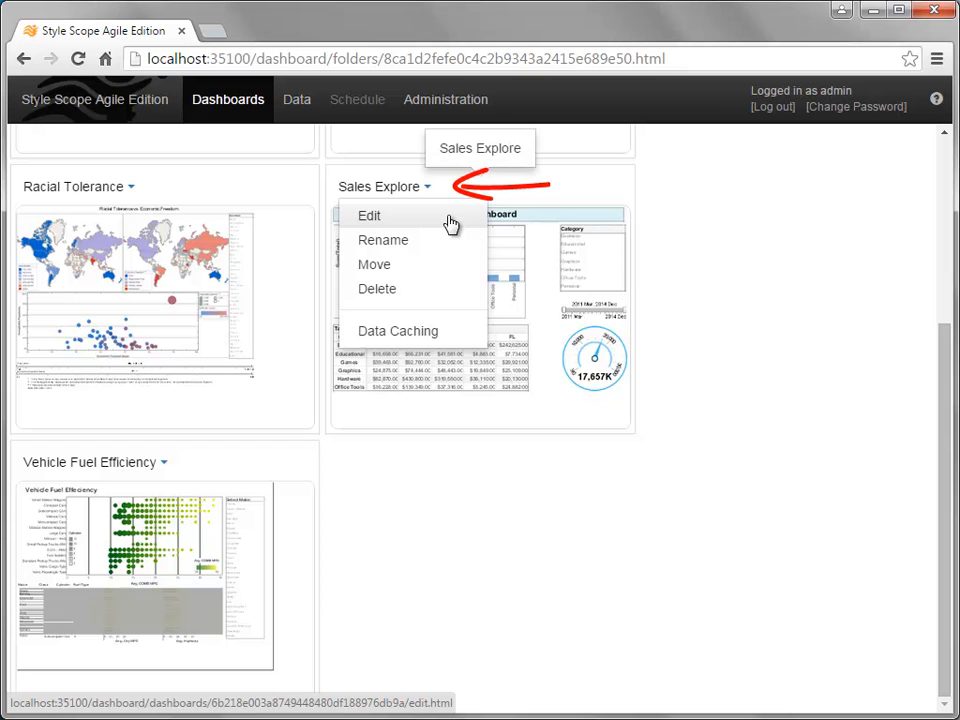
left_click(450, 220)
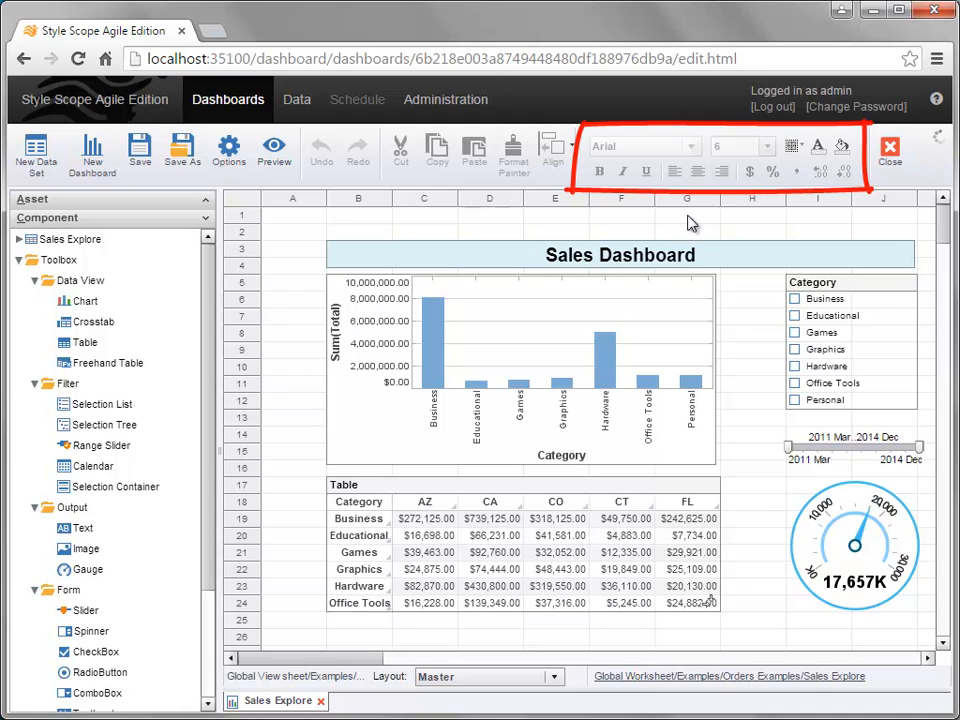
Step: Format the Sales Dashboard title in Batang at size 22 with a light yellow background fill
left_click(645, 257)
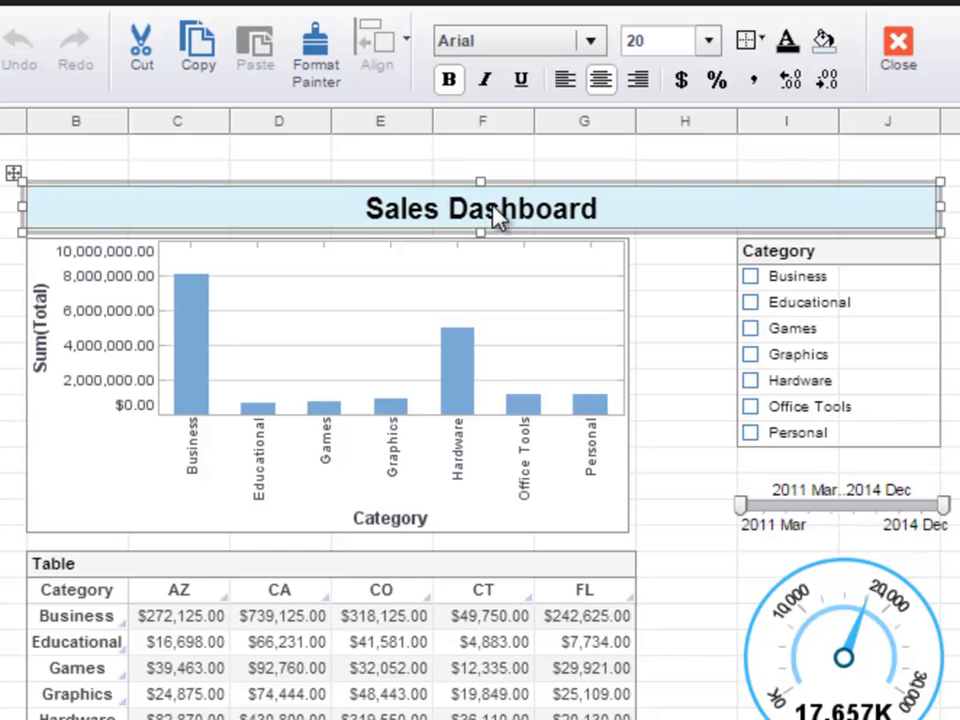
left_click(596, 42)
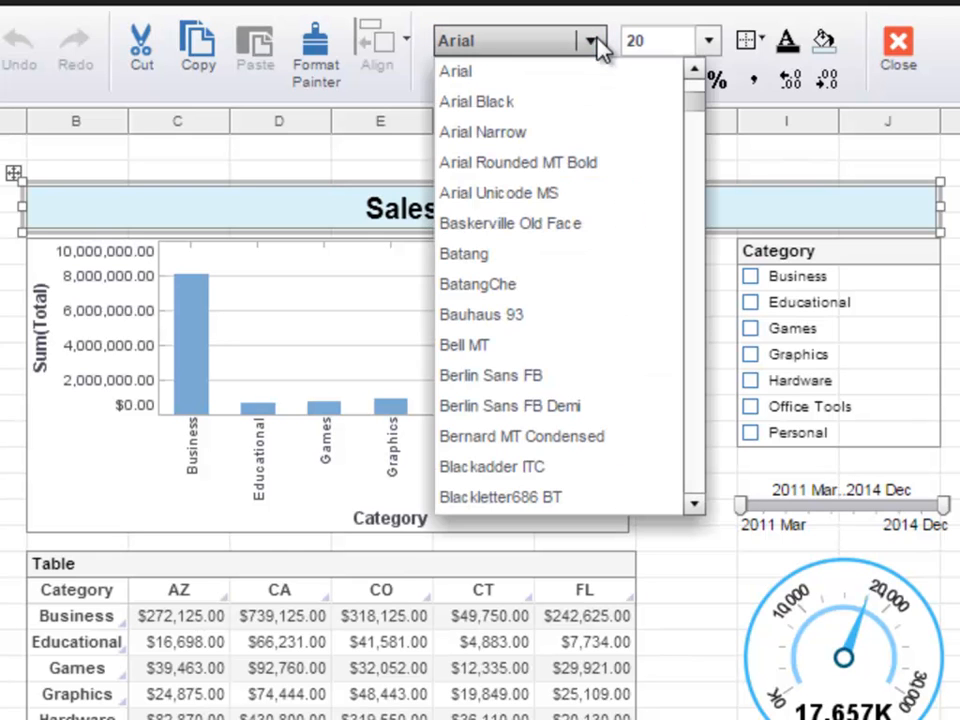
left_click(557, 262)
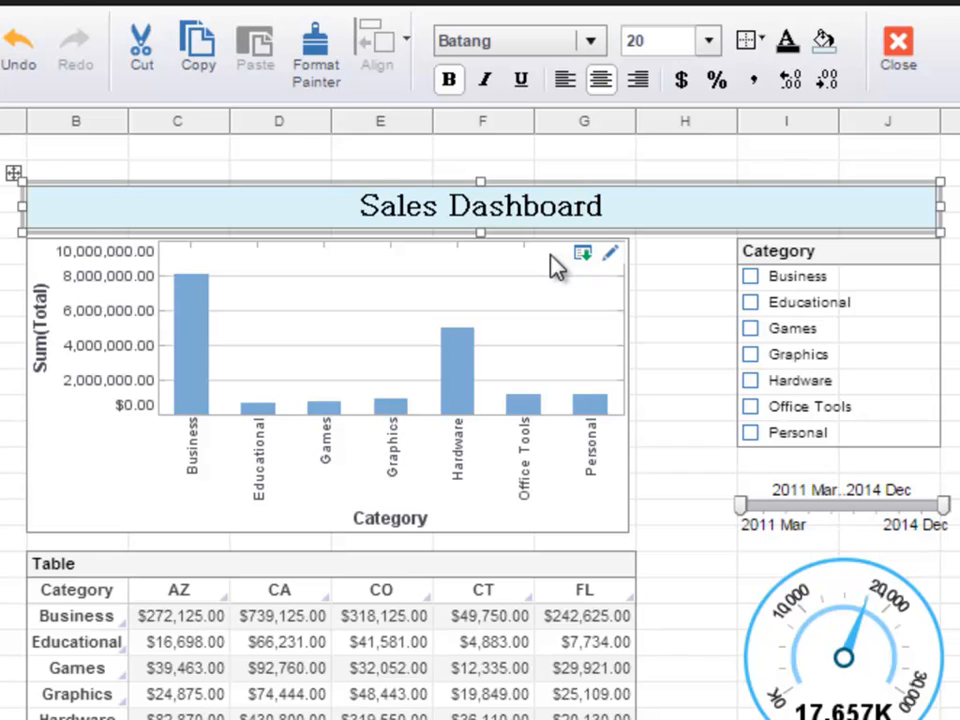
left_click(710, 42)
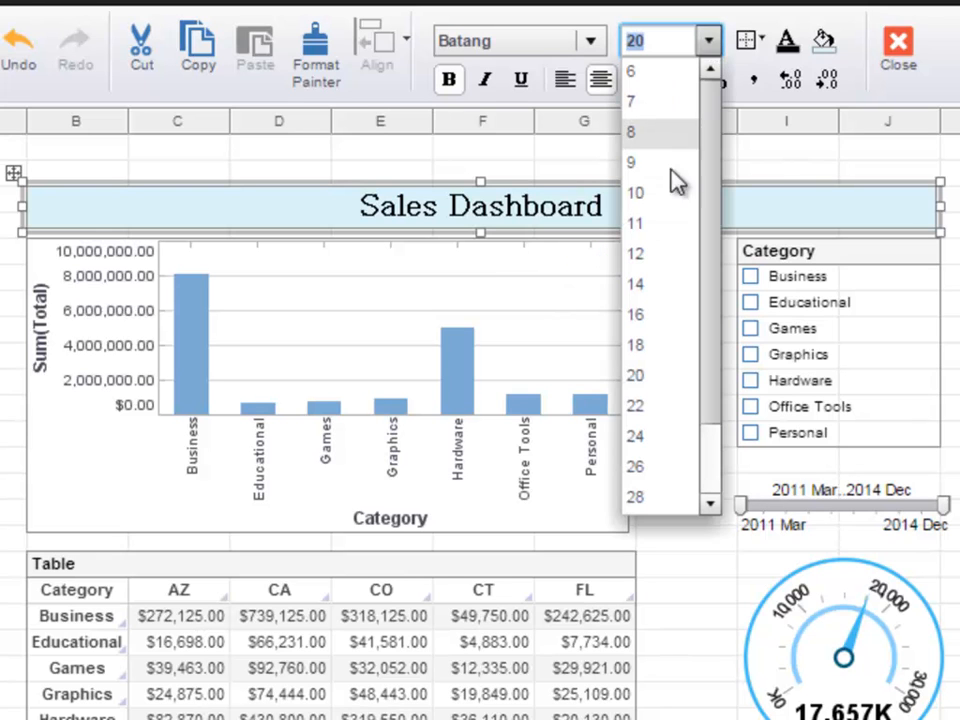
left_click(660, 404)
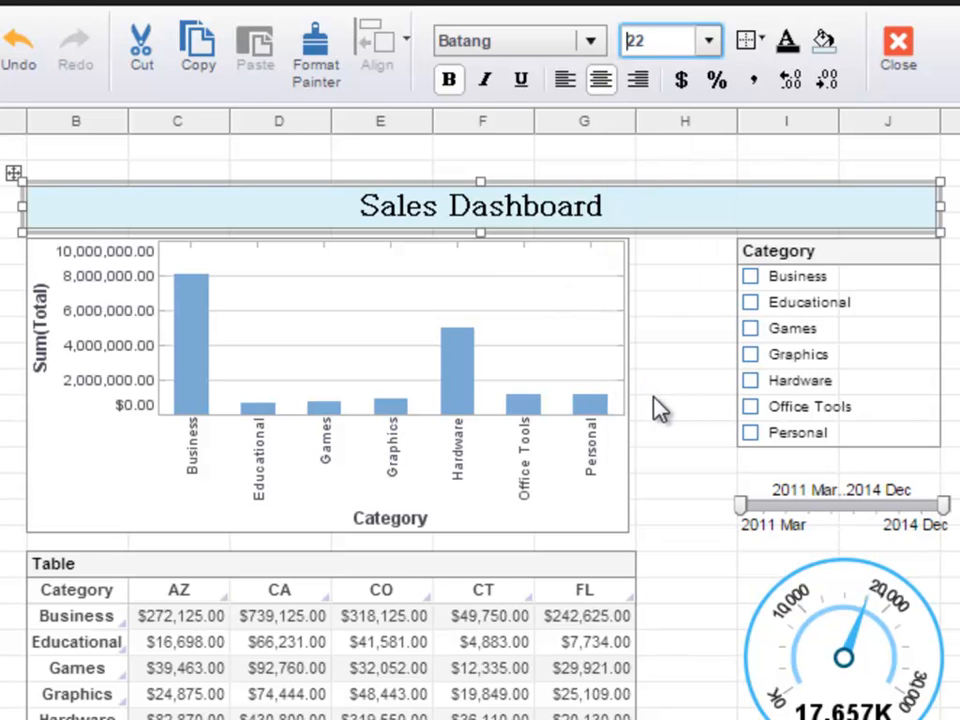
left_click(828, 44)
left_click(800, 147)
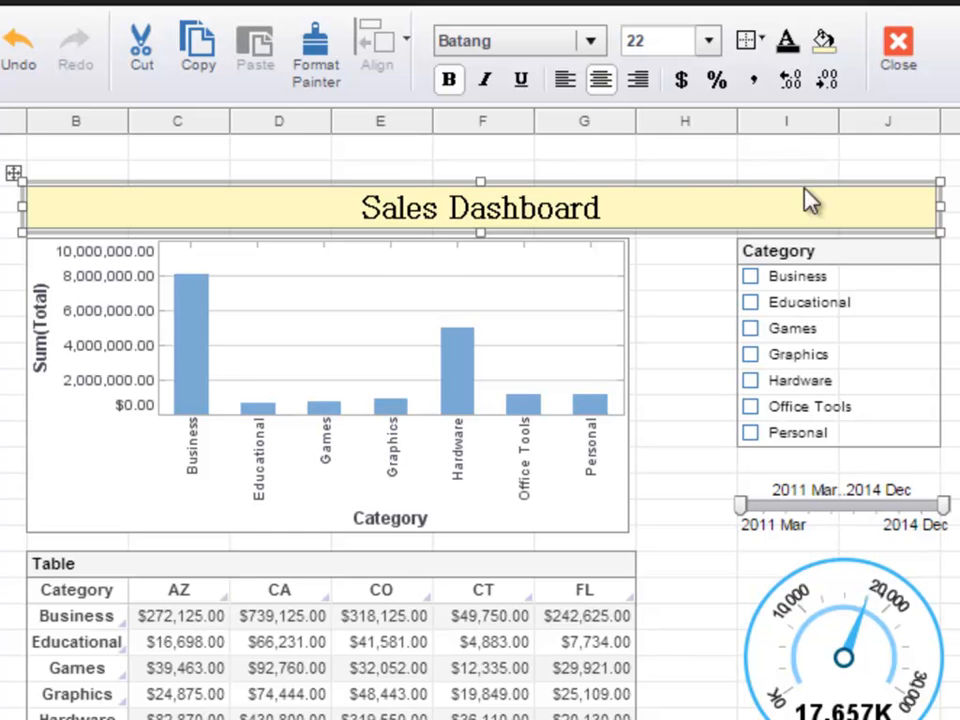
Step: Fill the title bar of the Category selection list with light orange
mouse_move(806, 256)
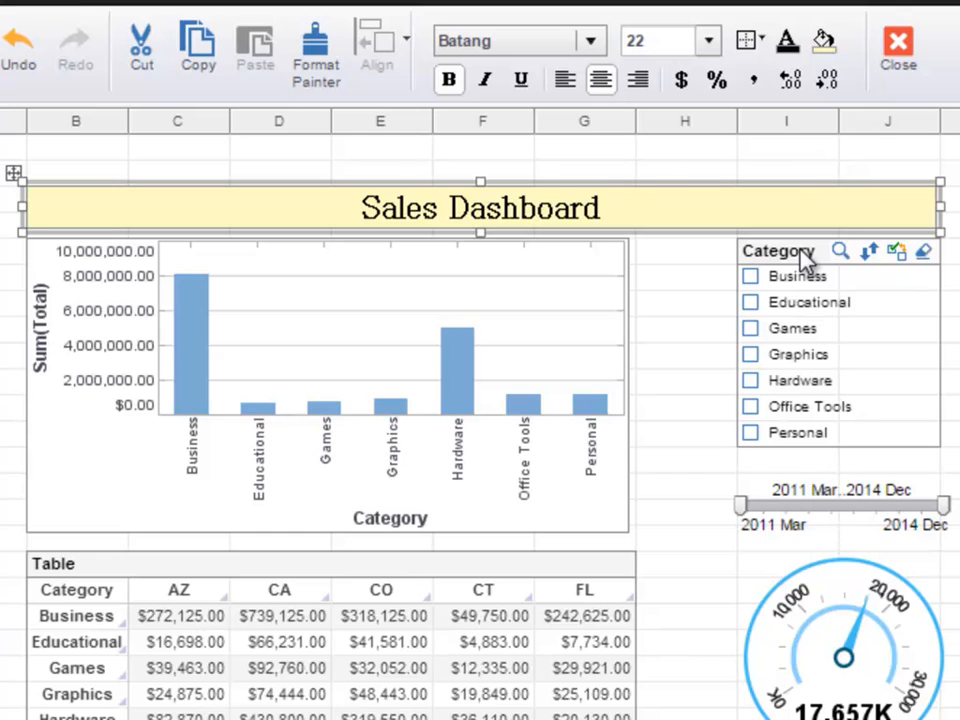
left_click(776, 258)
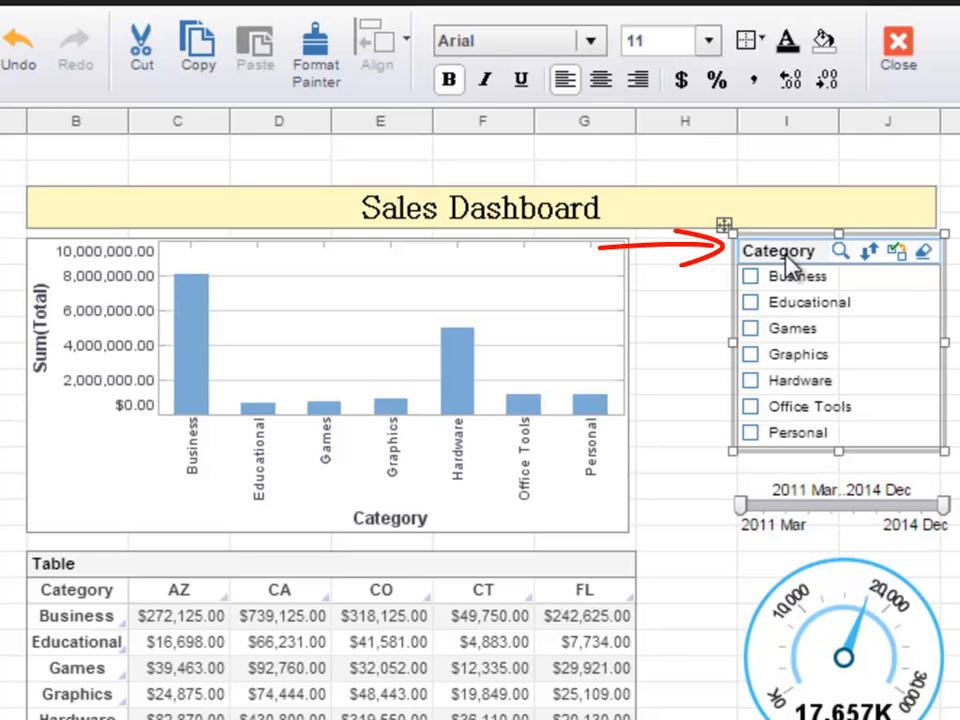
left_click(824, 42)
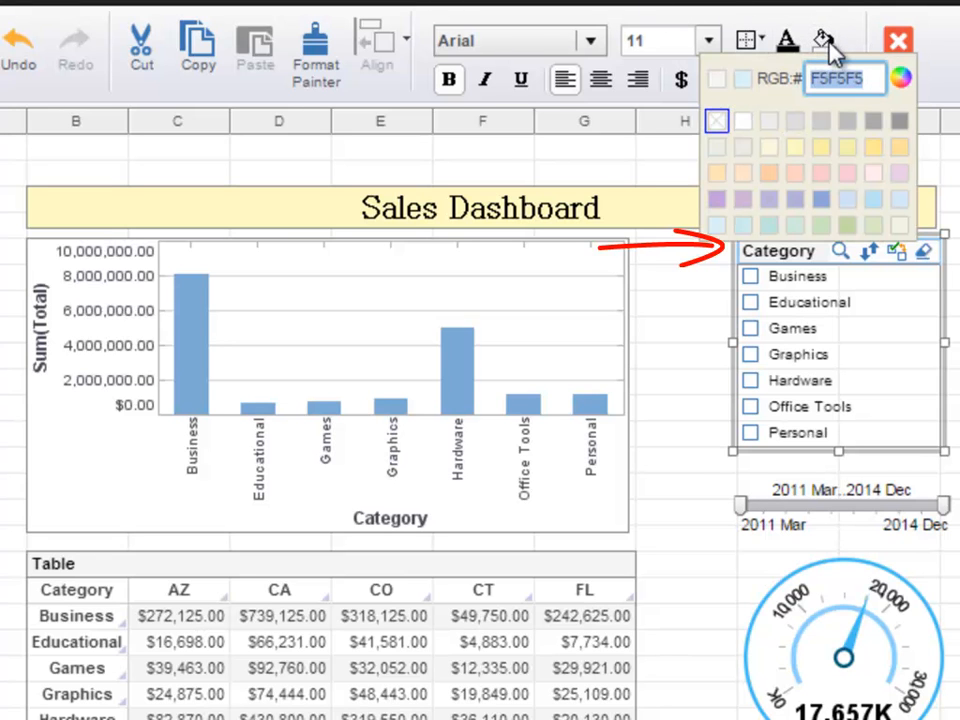
left_click(900, 148)
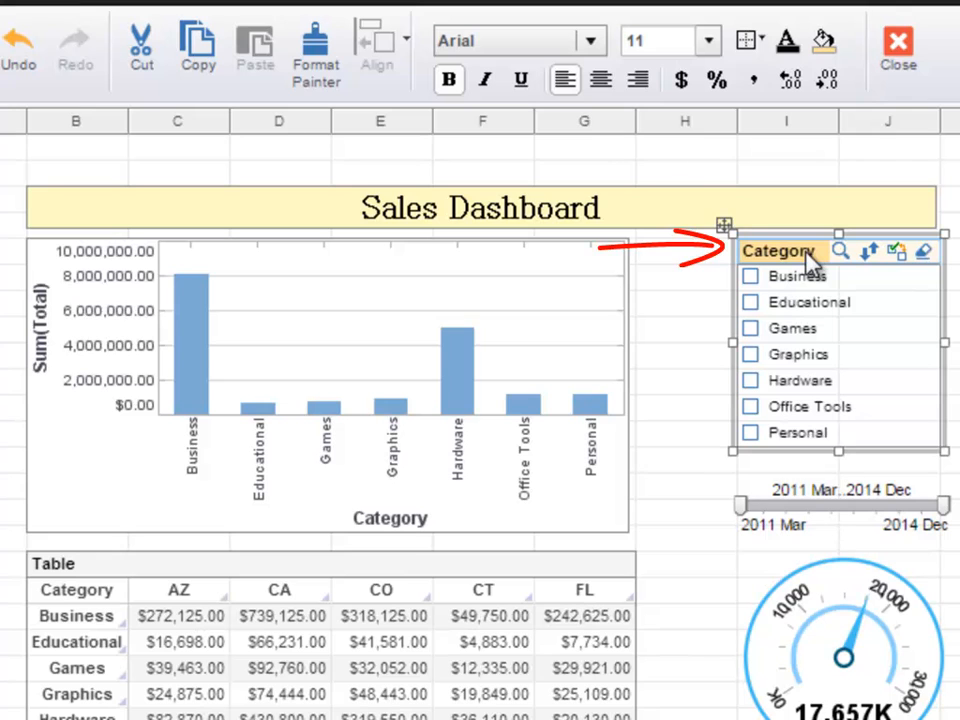
Step: Set the text colour of the items in the Category selection list to red
left_click(815, 333)
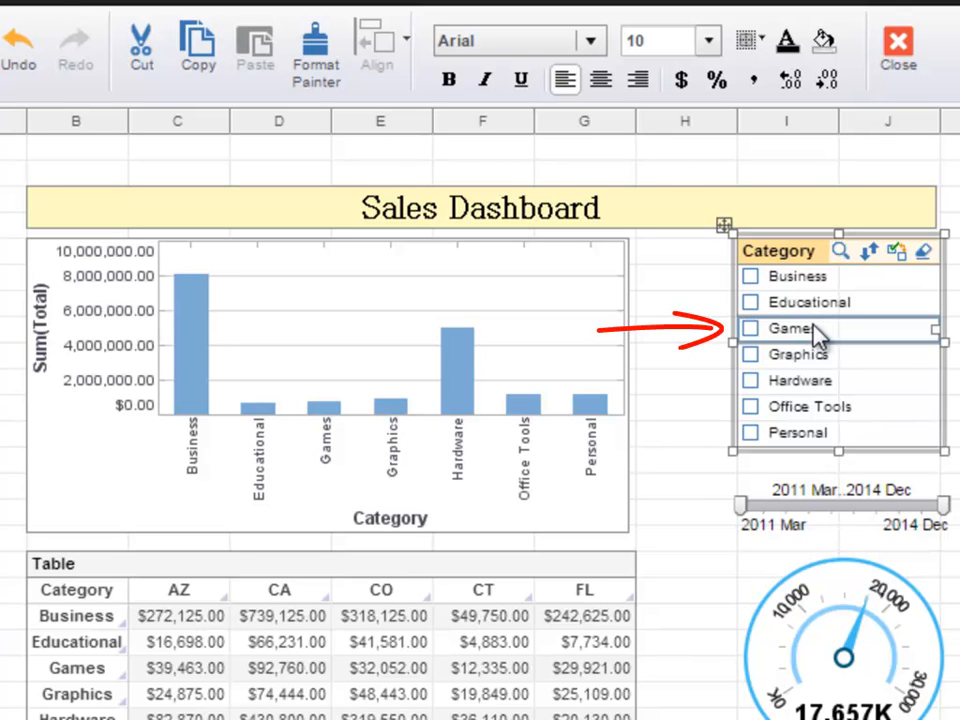
left_click(795, 42)
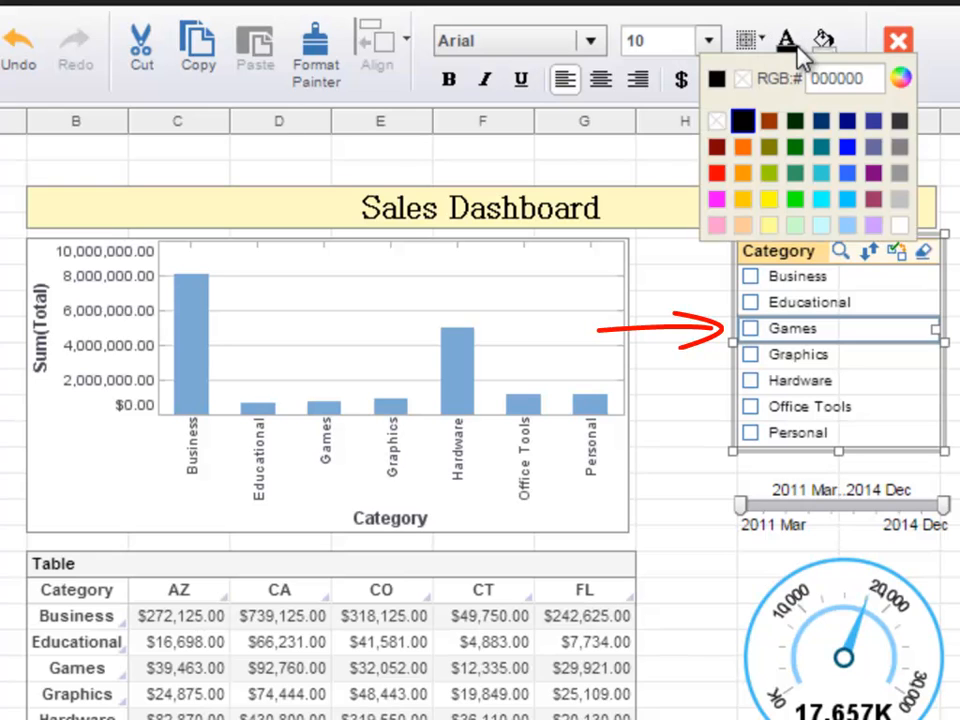
left_click(719, 172)
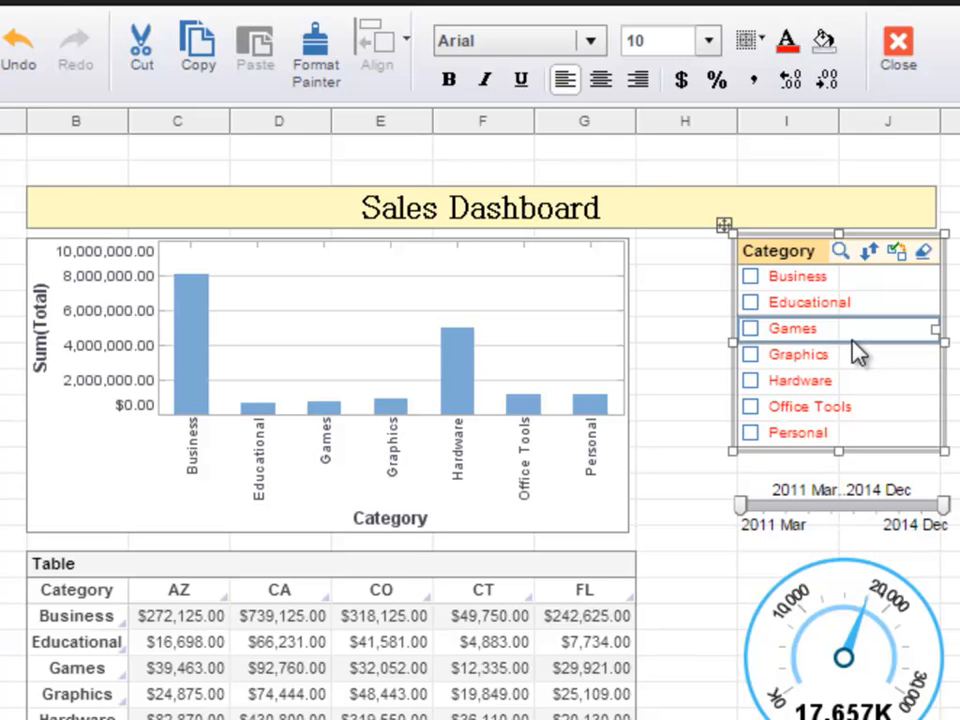
Step: Make the chart's vertical axis labels bold and set their font size to 11
left_click(117, 338)
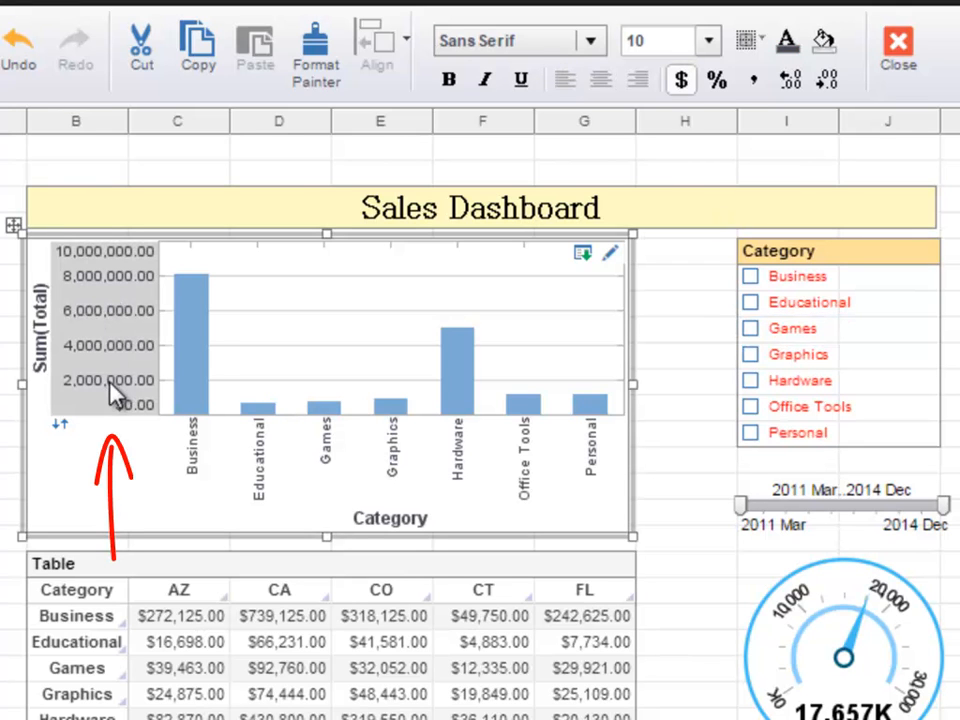
left_click(708, 42)
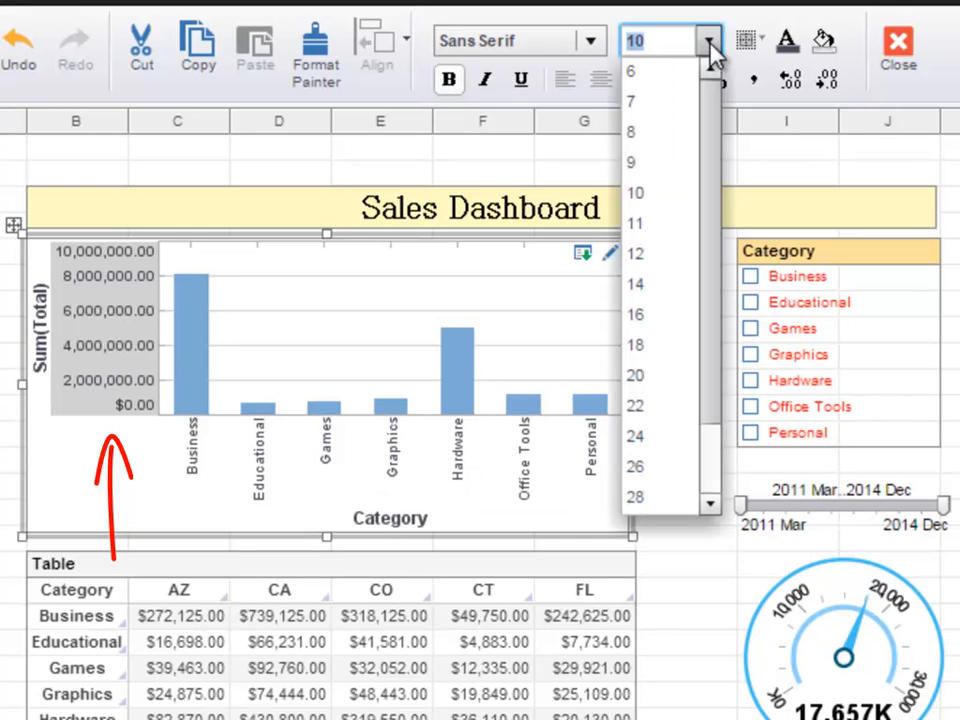
left_click(658, 223)
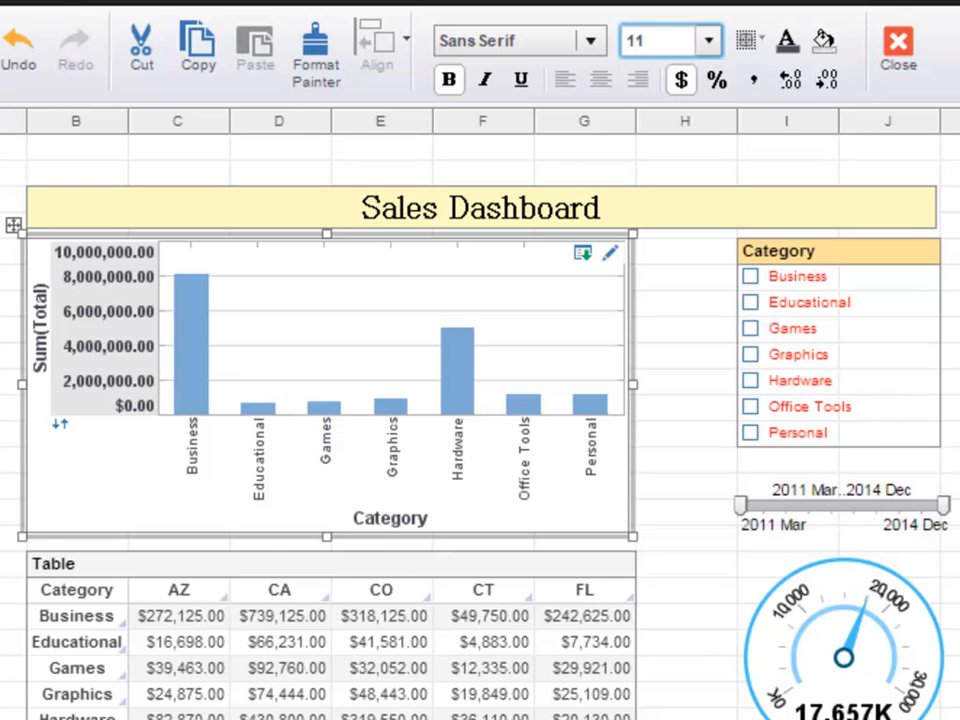
Step: Replace the currency format of the table's value cells with the comma format, and increase the decimals to two places
left_click(293, 649)
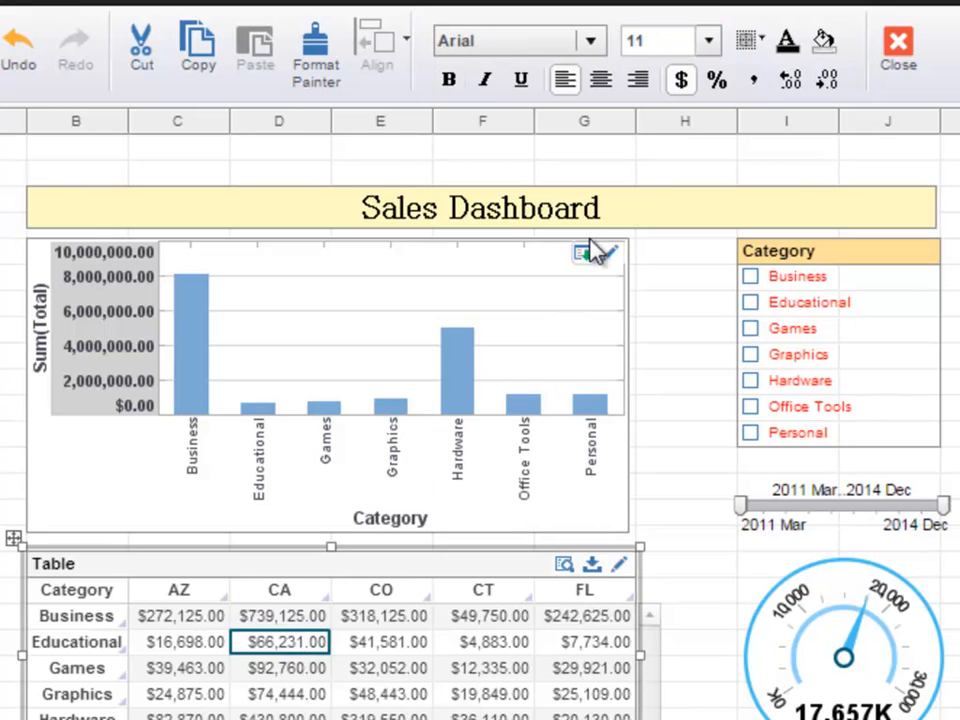
left_click(684, 86)
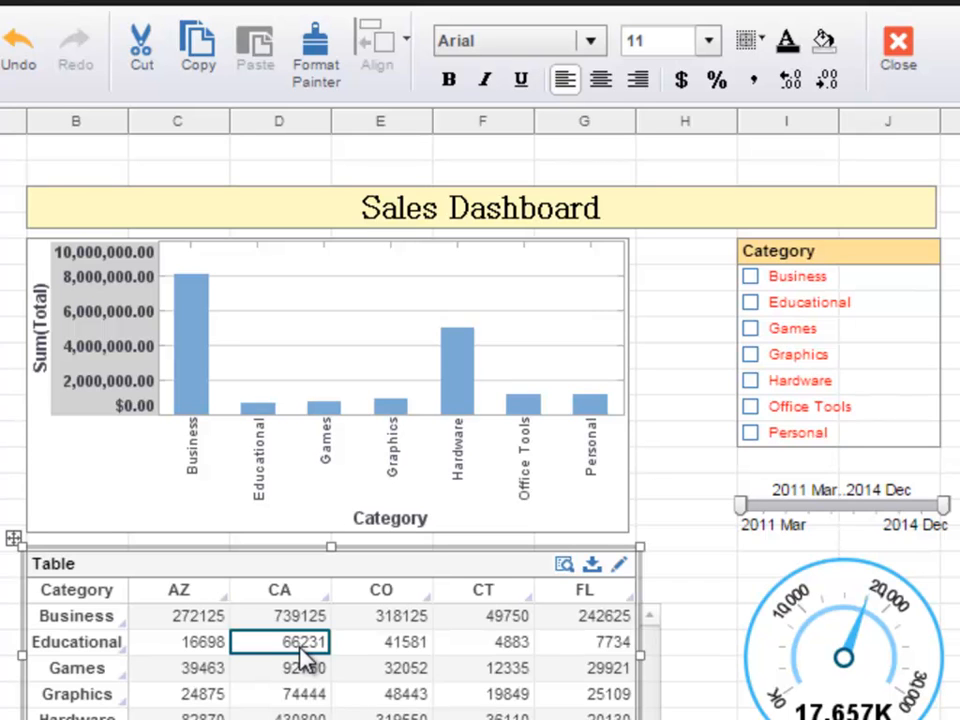
left_click(760, 84)
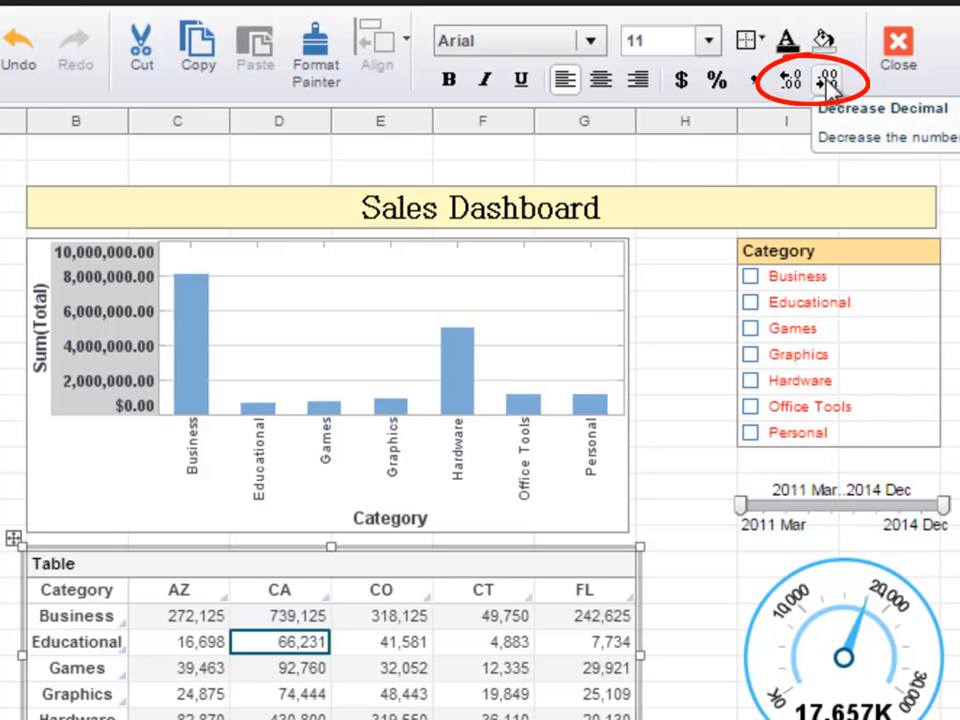
left_click(792, 82)
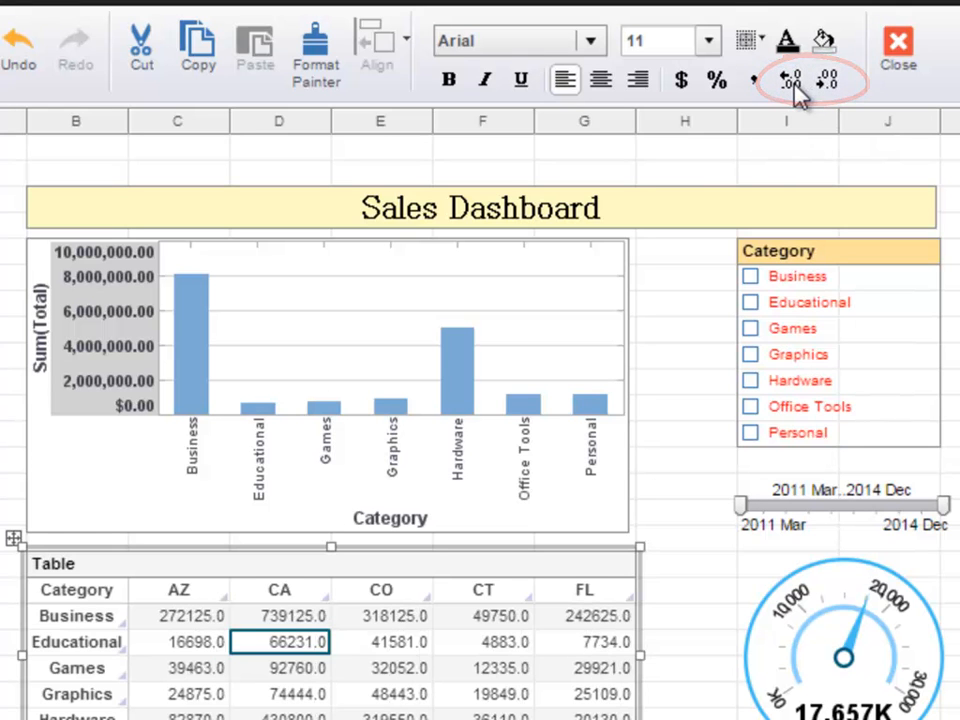
left_click(795, 84)
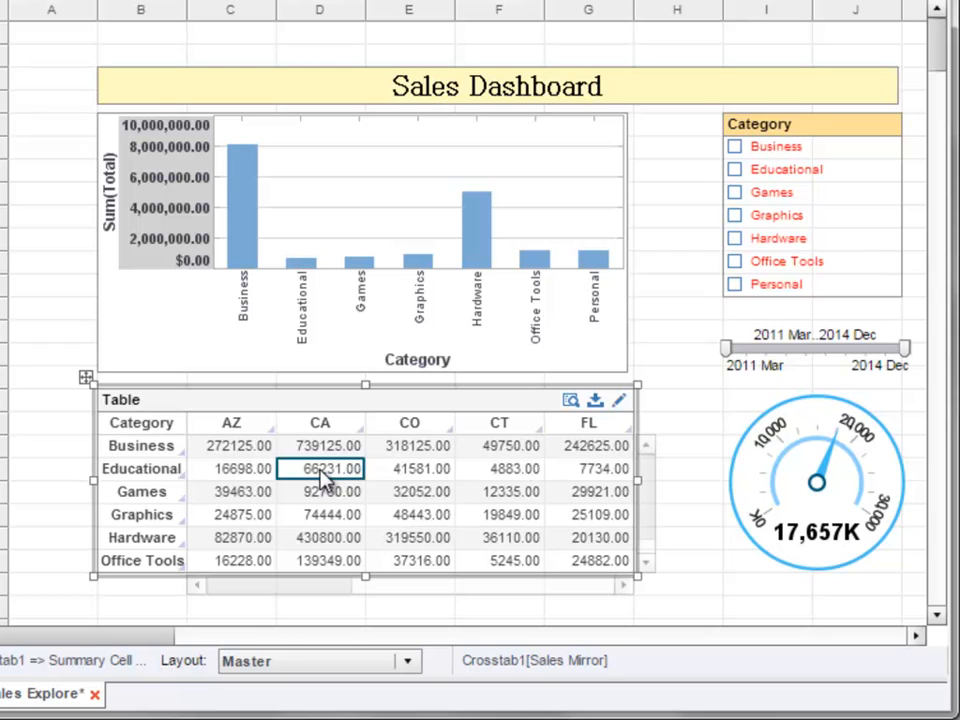
Step: Open the format settings of the table's value cells and change the number pattern to $#,##0
right_click(322, 480)
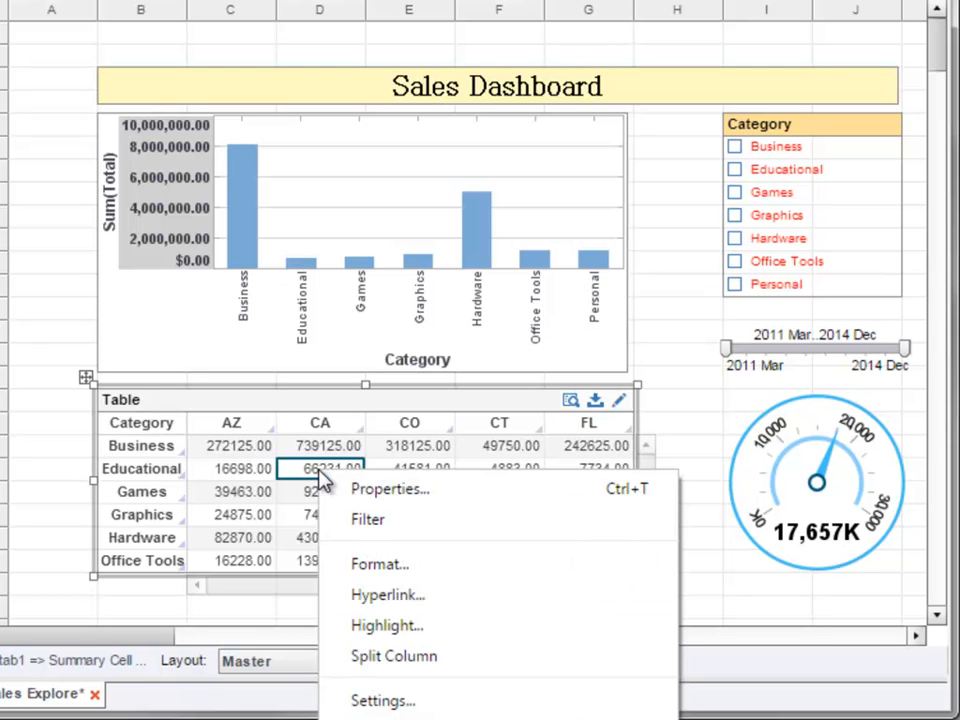
left_click(457, 569)
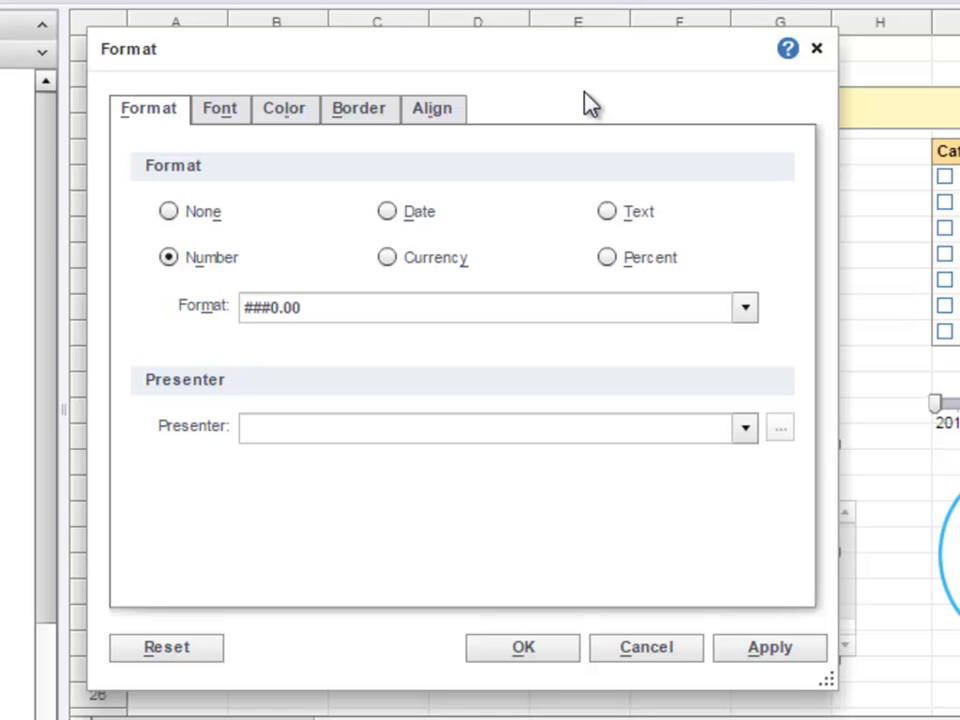
left_click(244, 305)
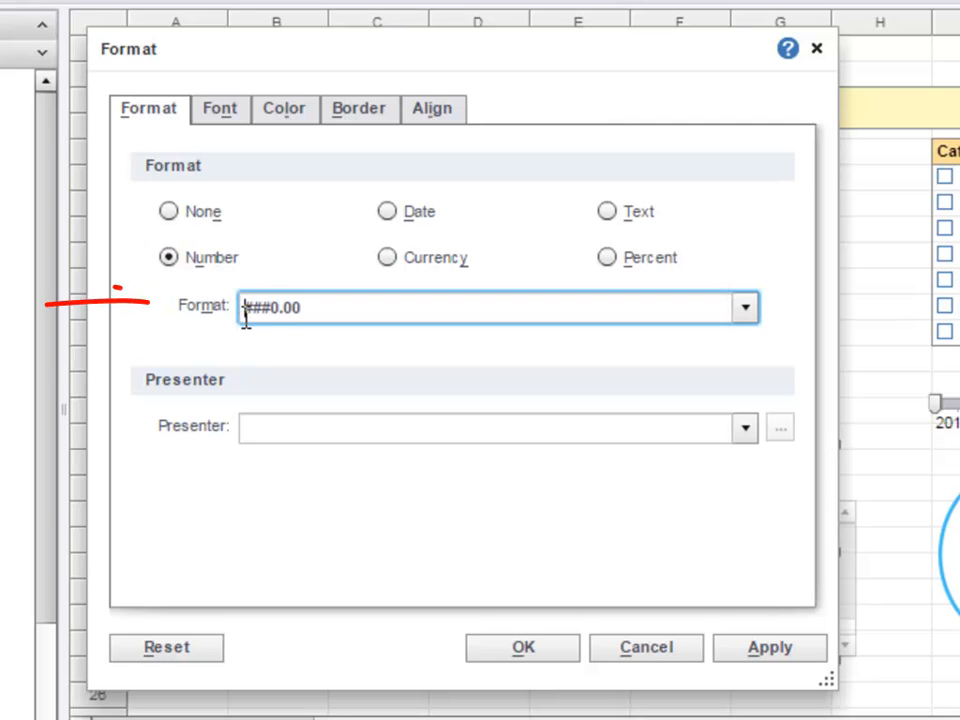
type("$")
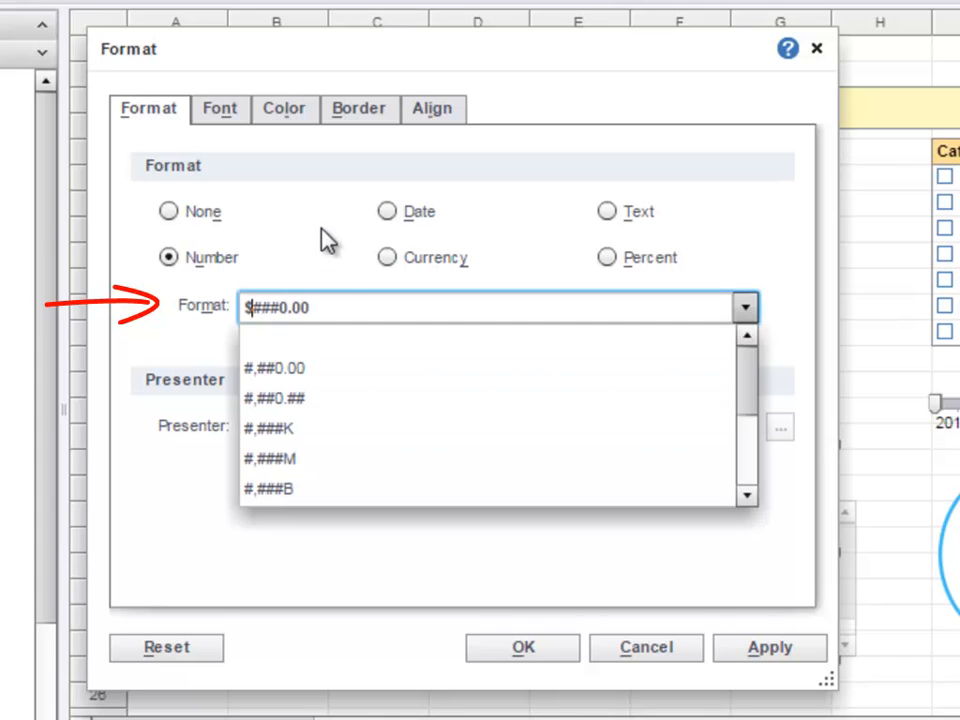
left_click(355, 304)
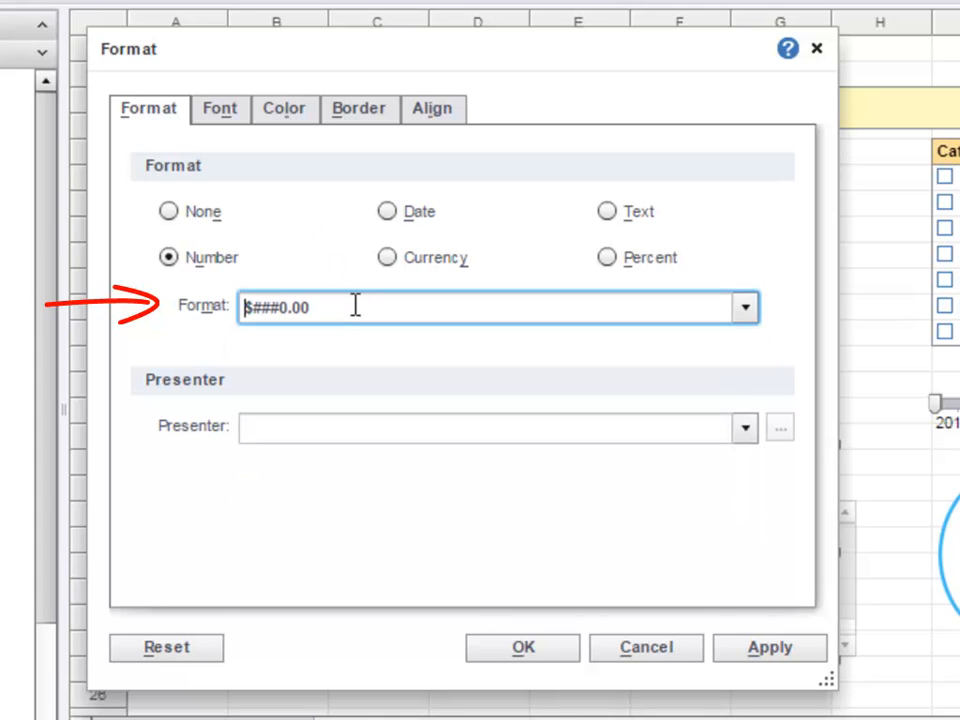
key("BackSpace")
key("BackSpace")
key("BackSpace")
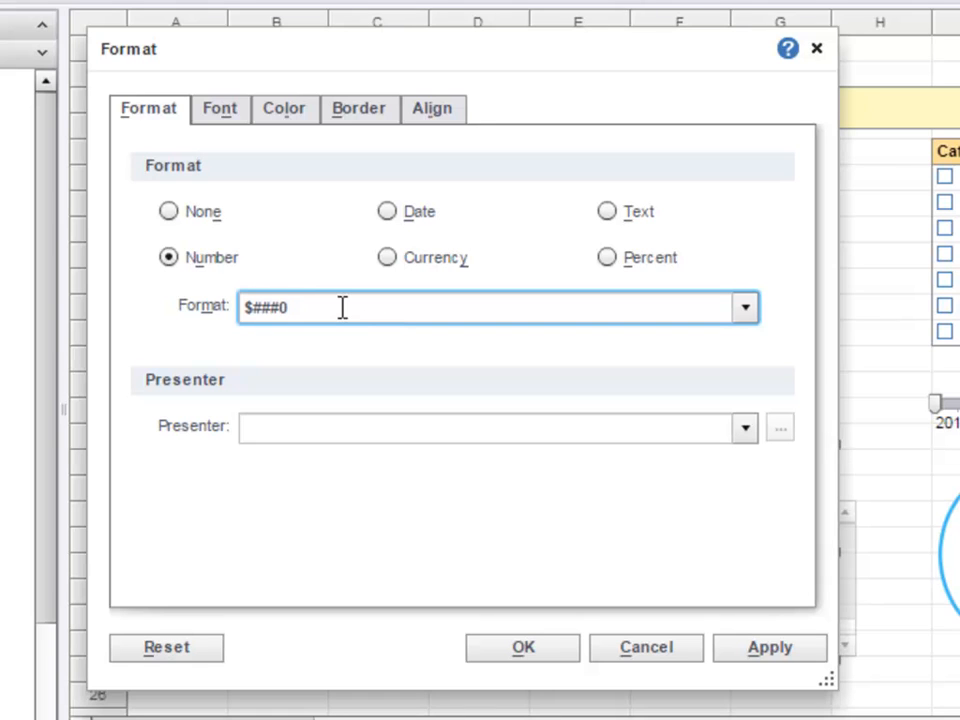
left_click(260, 308)
type(",")
left_click(433, 309)
left_click(300, 347)
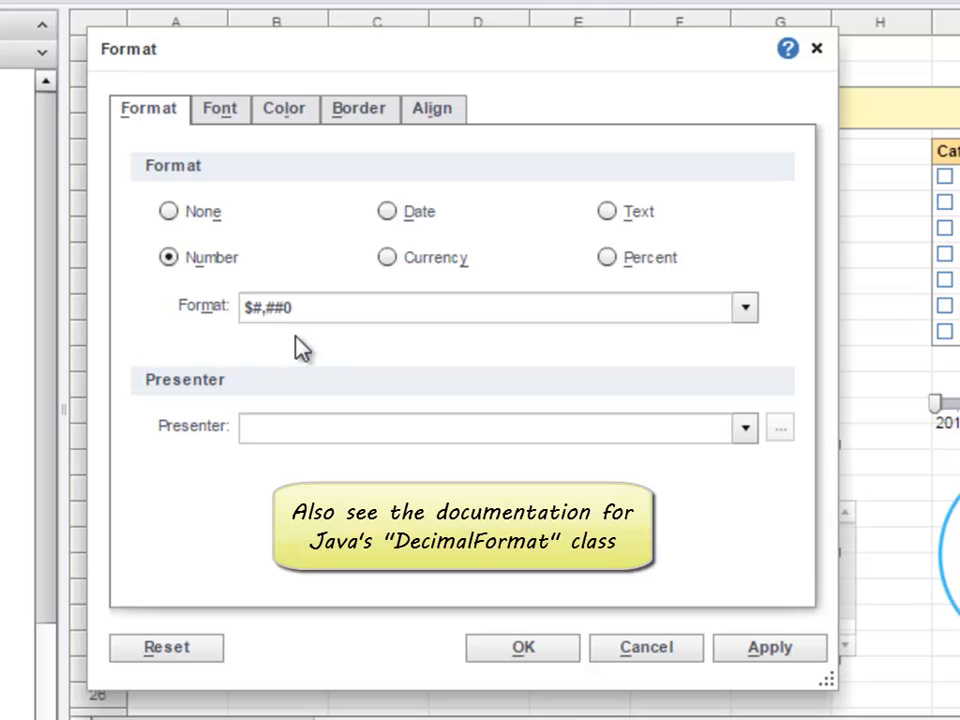
Step: Look through the preset number patterns without choosing one, and apply the custom pattern to the table's value cells
left_click(748, 313)
mouse_move(754, 369)
left_mouse_down()
mouse_move(766, 452)
mouse_move(767, 381)
left_mouse_up()
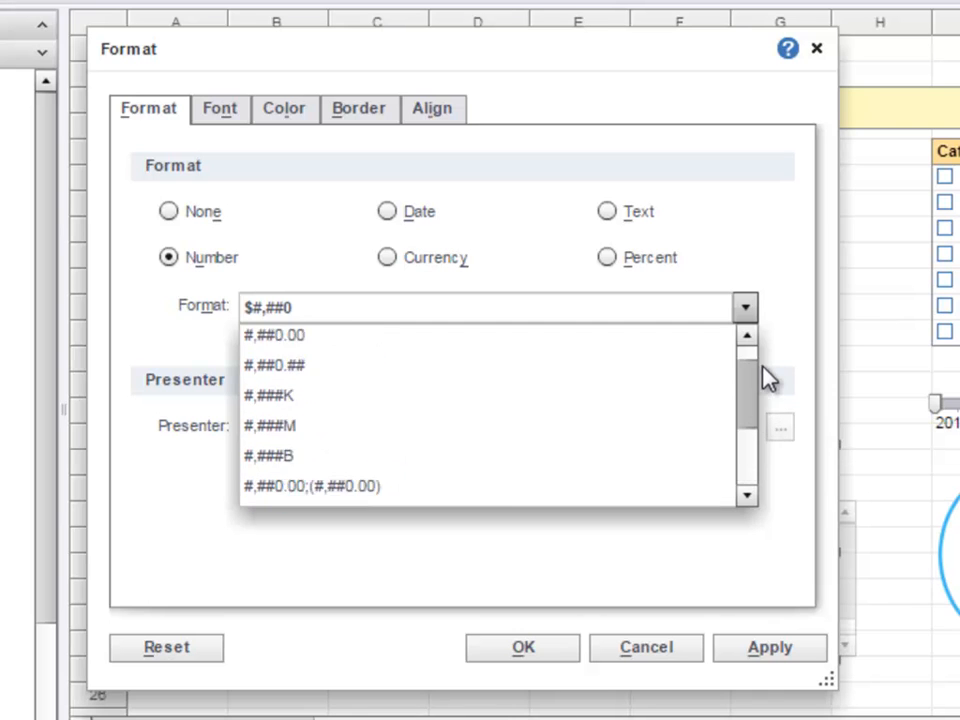
left_click(778, 300)
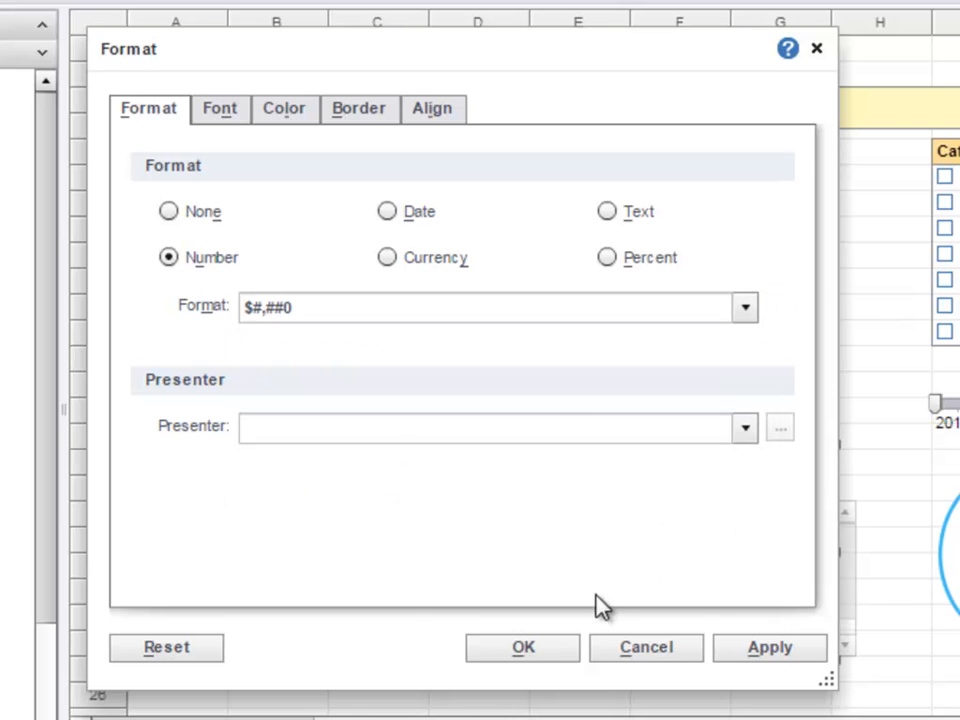
left_click(557, 647)
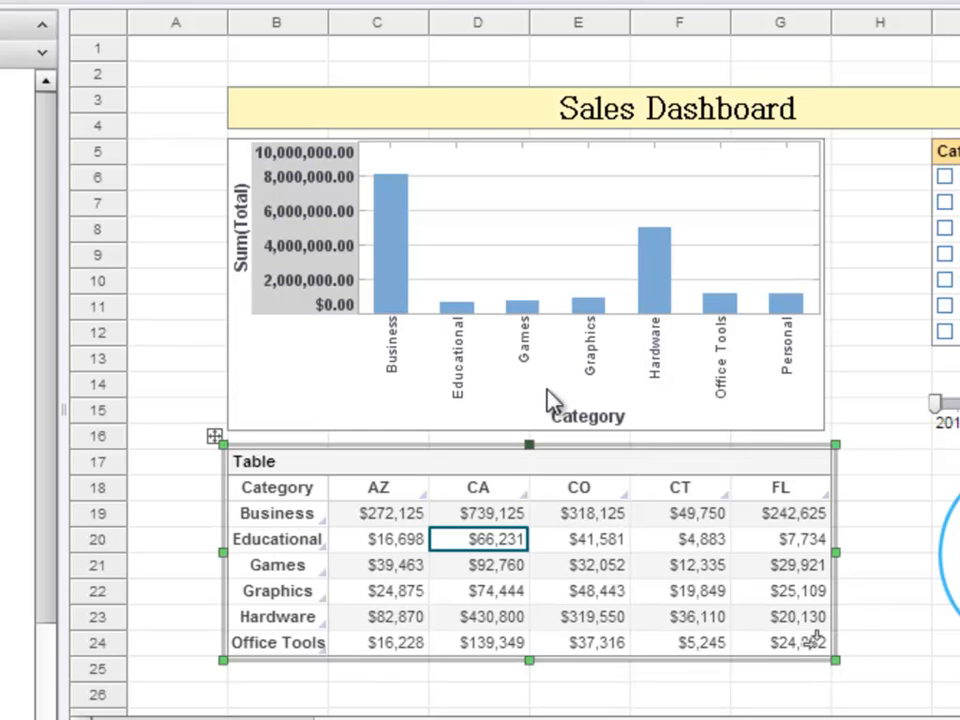
Step: Change the chart's vertical axis labels from currency to the Number format with the preset pattern #,###M
right_click(328, 247)
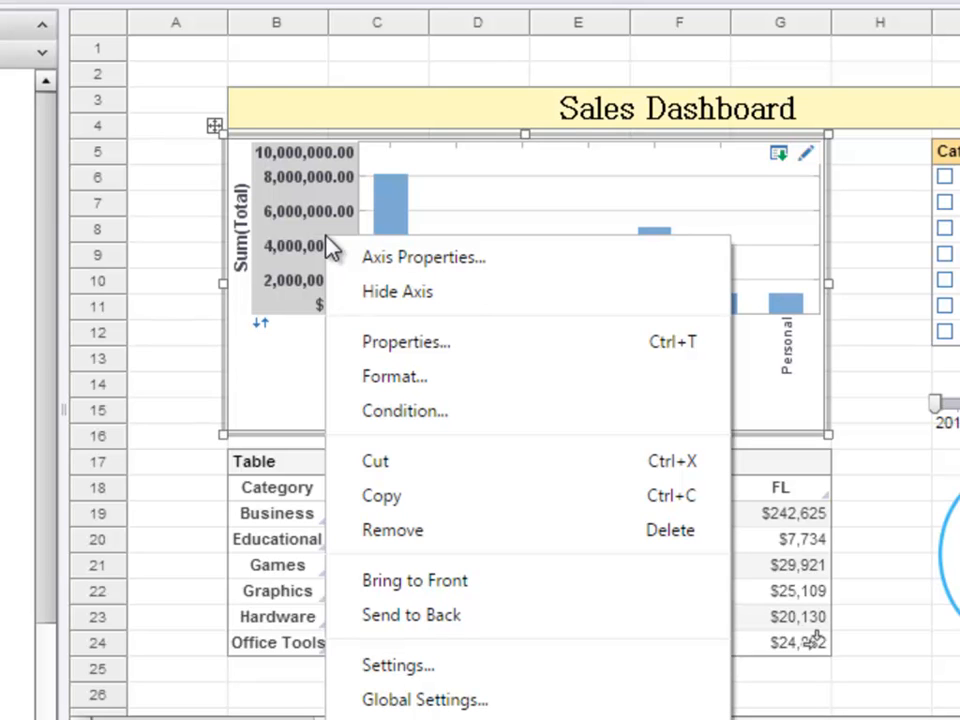
left_click(525, 378)
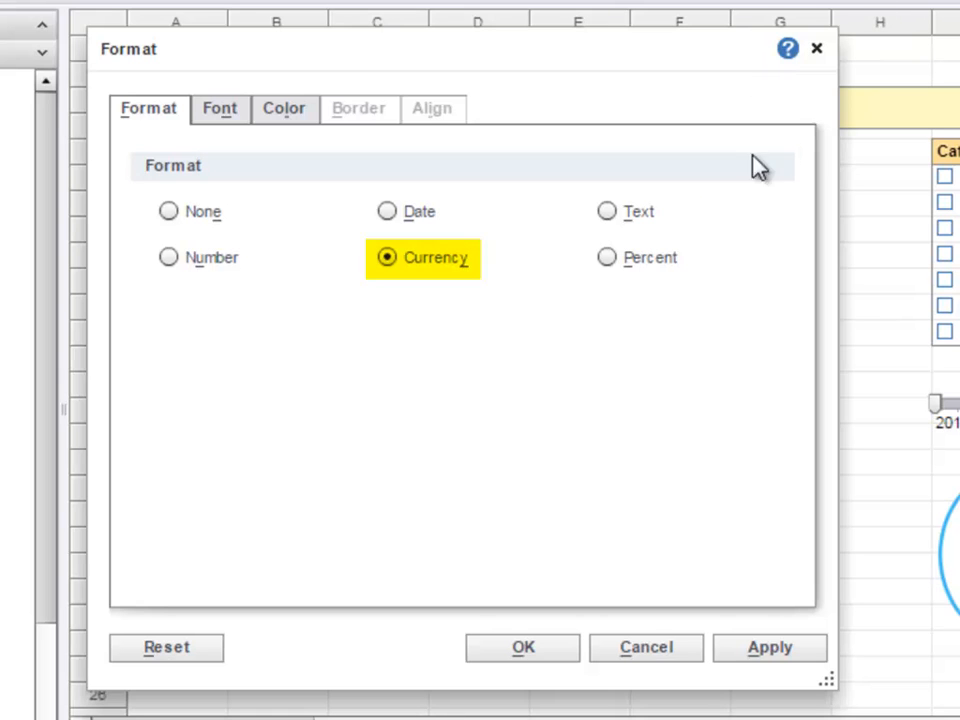
left_click(170, 259)
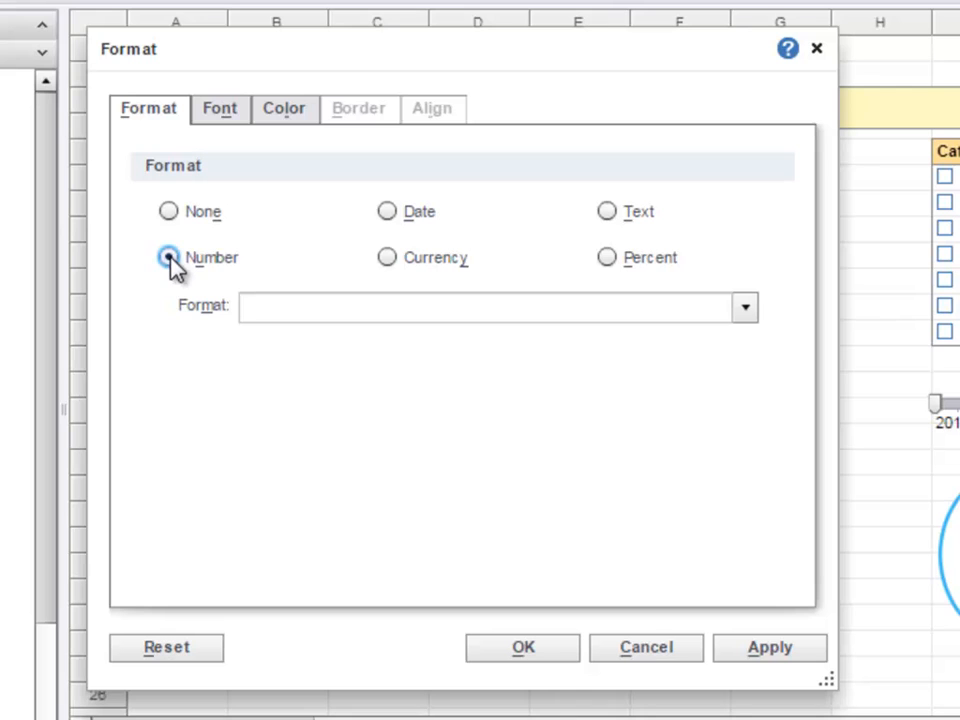
left_click(746, 308)
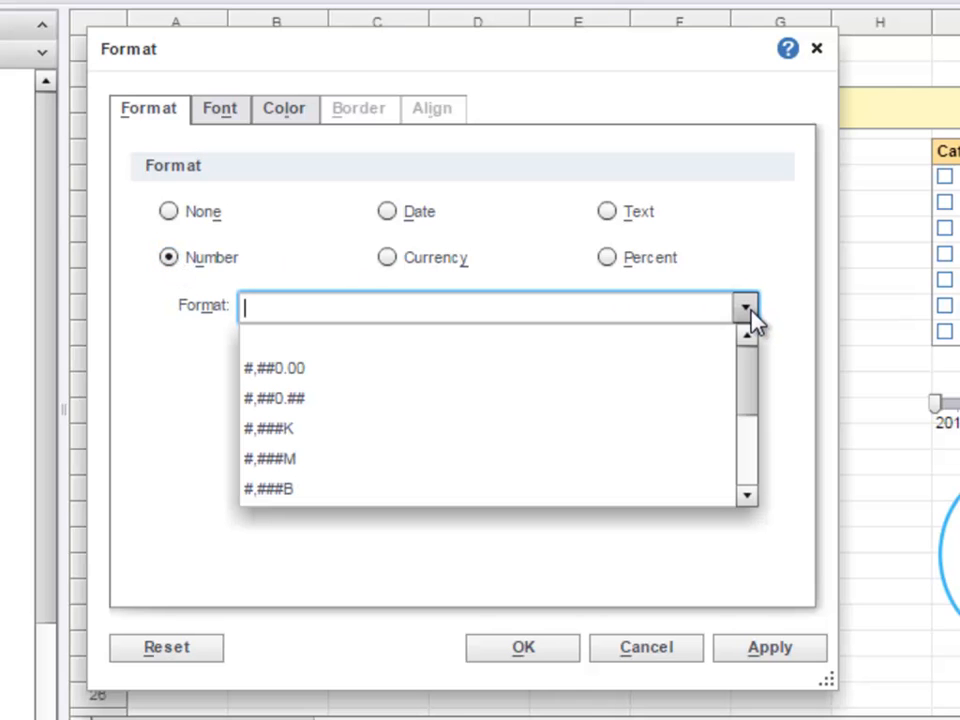
left_click_drag(750, 364, 754, 392)
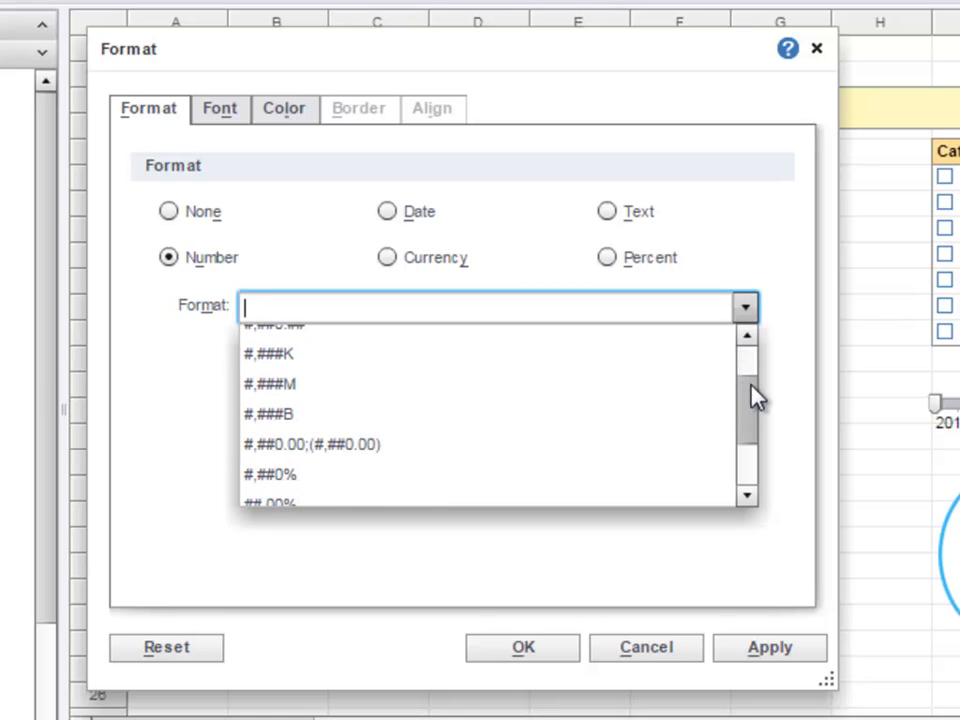
left_click(445, 394)
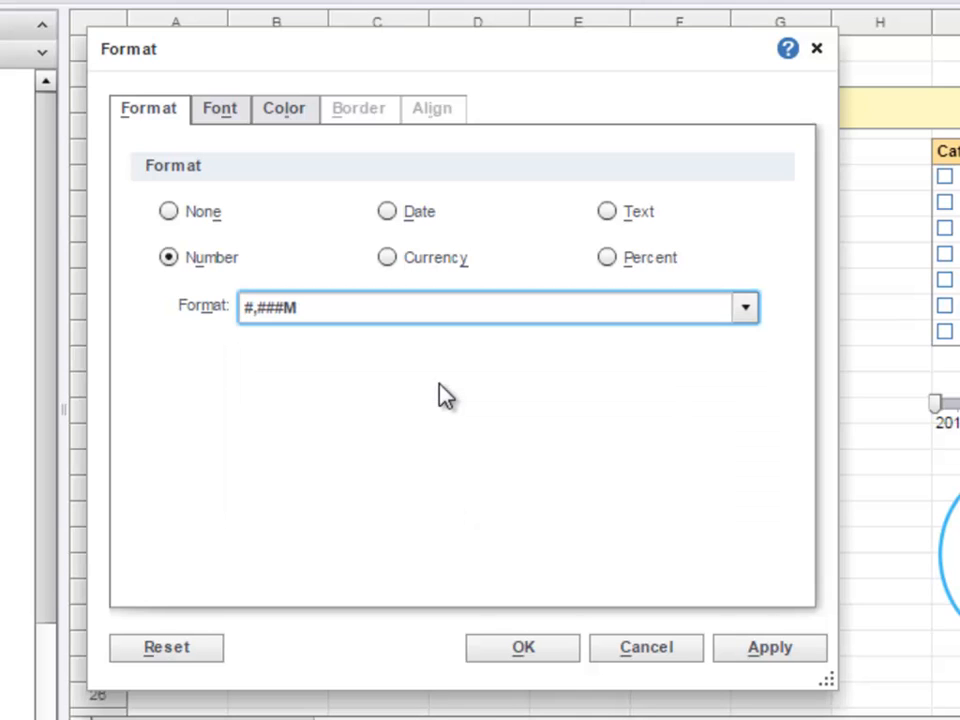
left_click(558, 650)
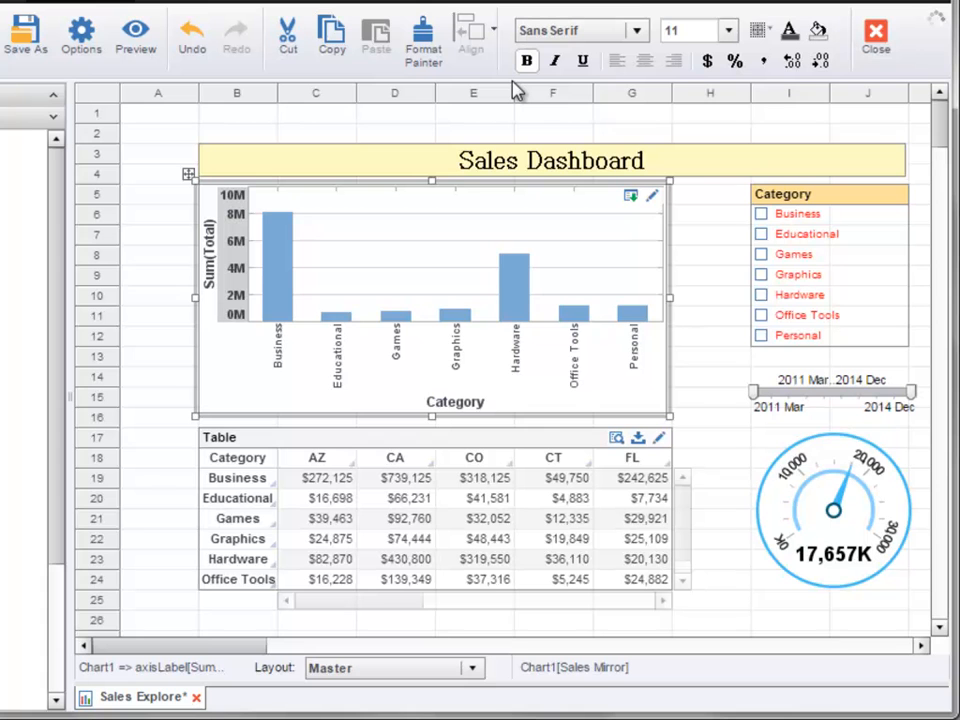
Step: Set the date range slider's labels to the Date format with the custom pattern MMM yy
left_click(795, 400)
right_click(790, 401)
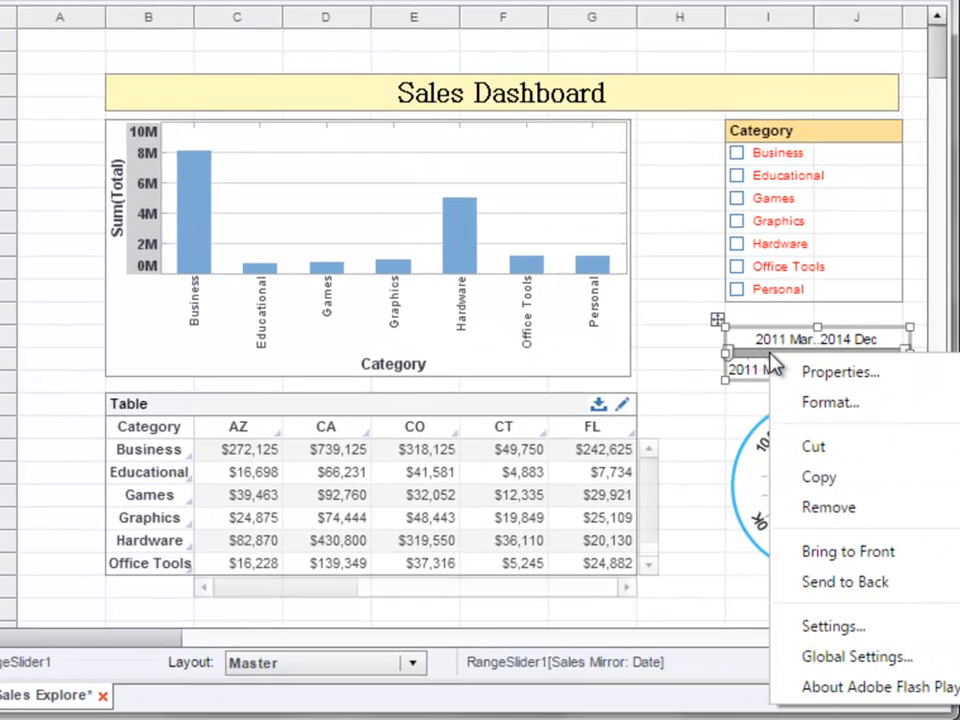
left_click(866, 417)
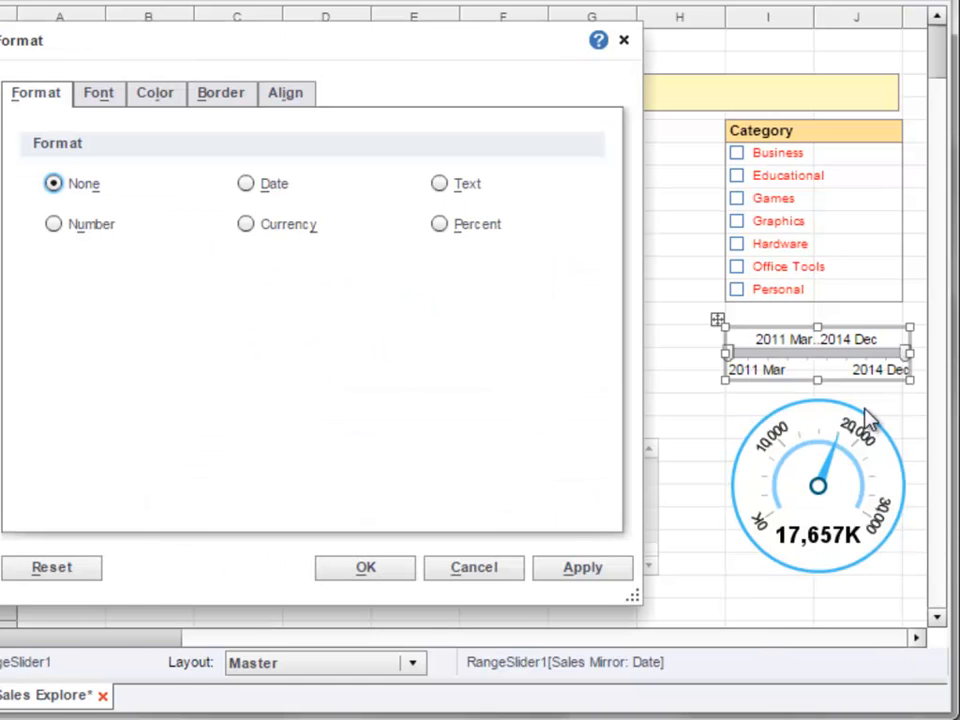
left_click(418, 217)
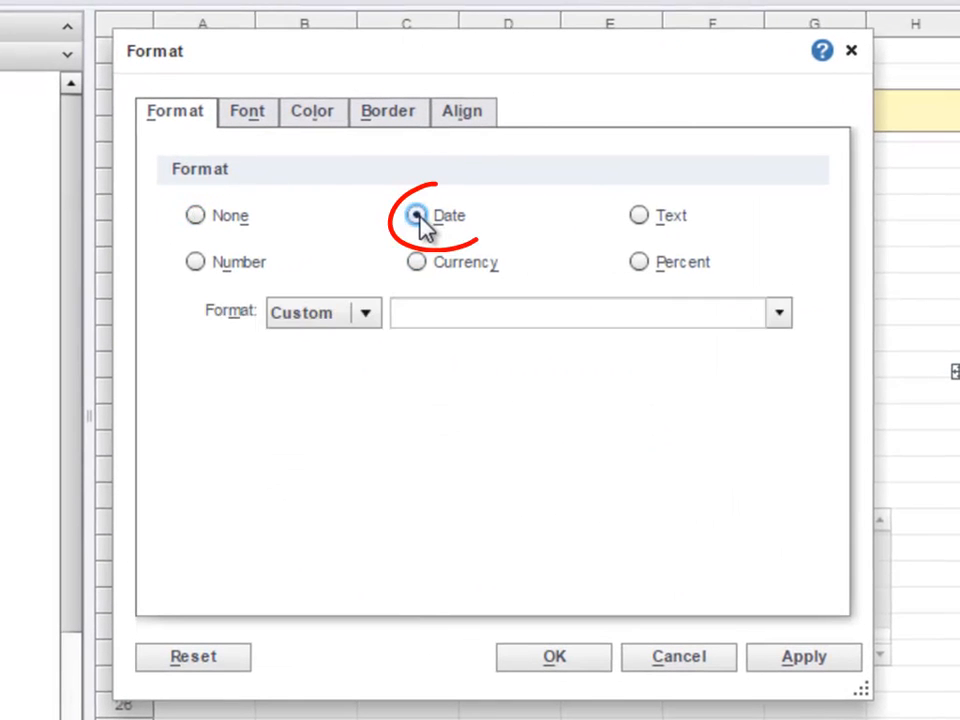
left_click(780, 316)
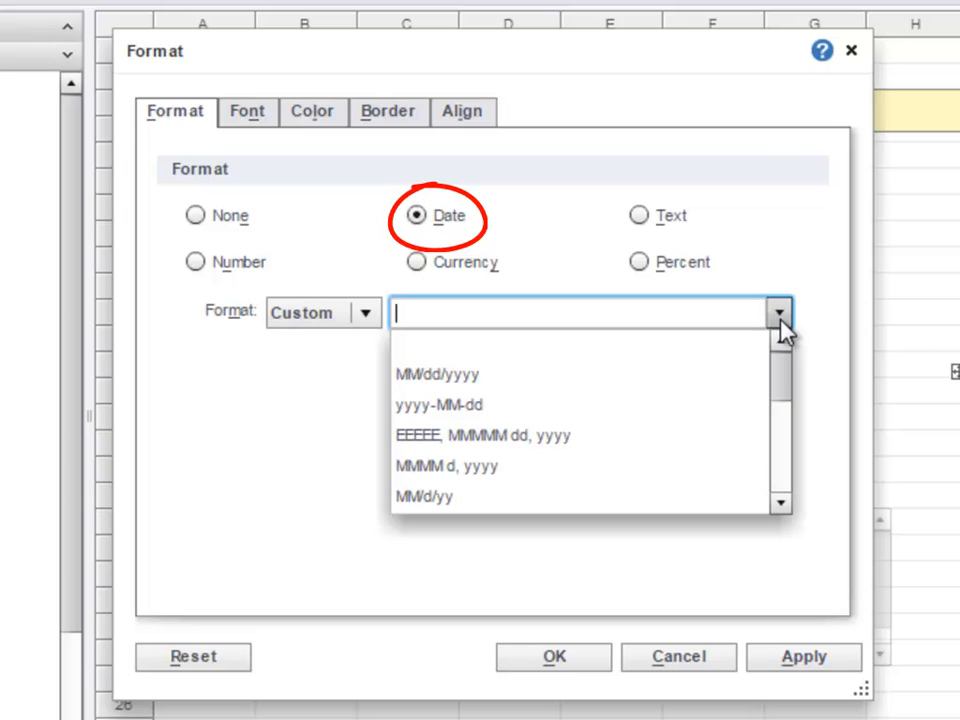
mouse_move(786, 381)
left_mouse_down()
mouse_move(789, 461)
mouse_move(784, 379)
left_mouse_up()
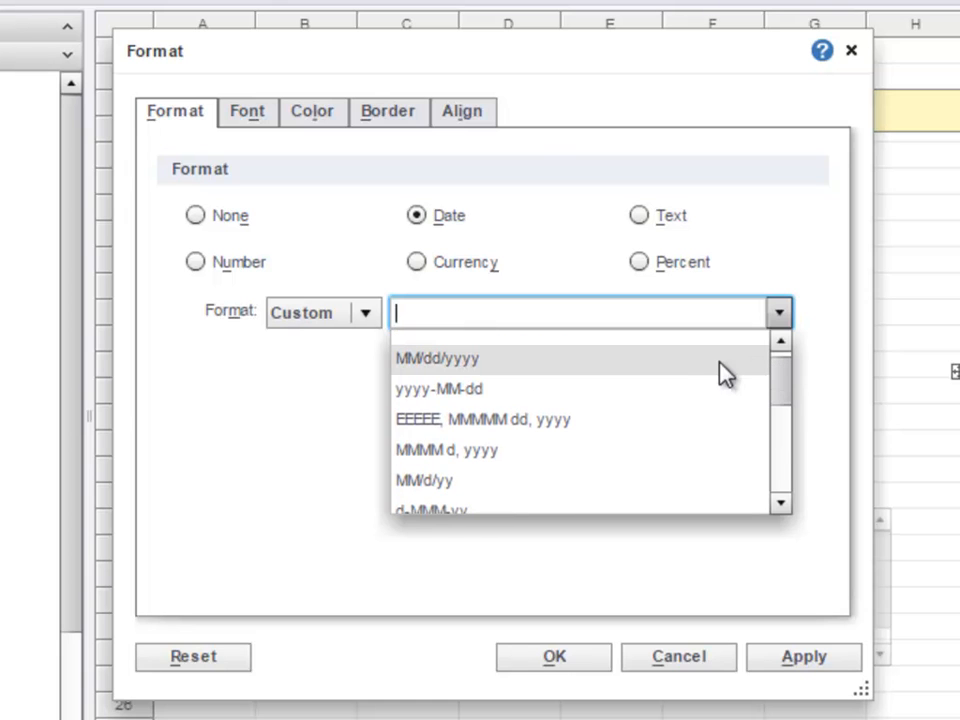
left_click(603, 315)
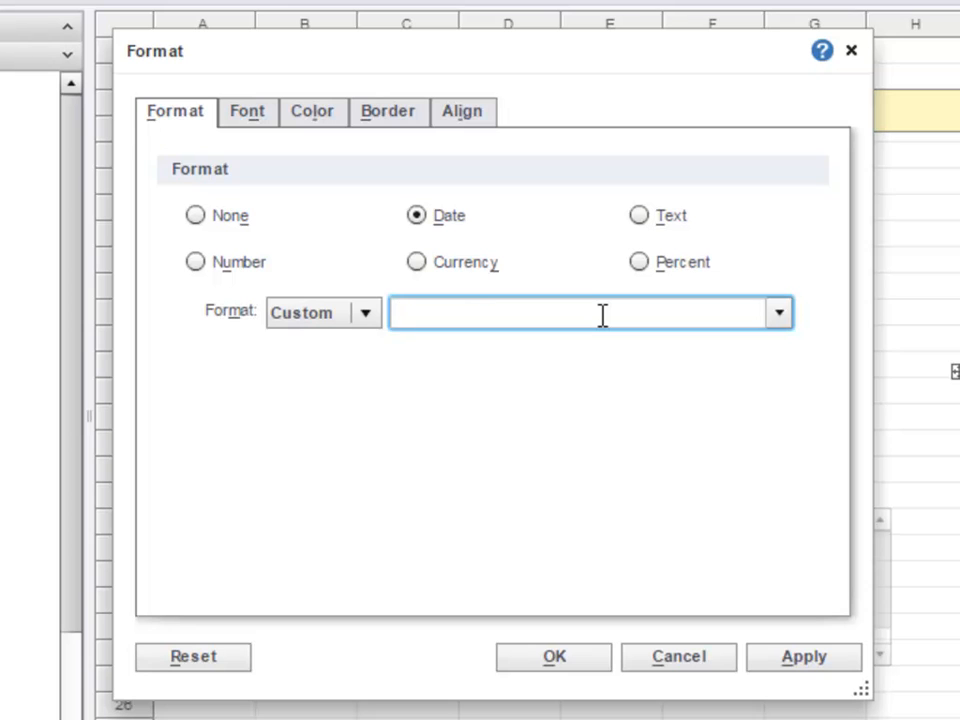
type("MMM")
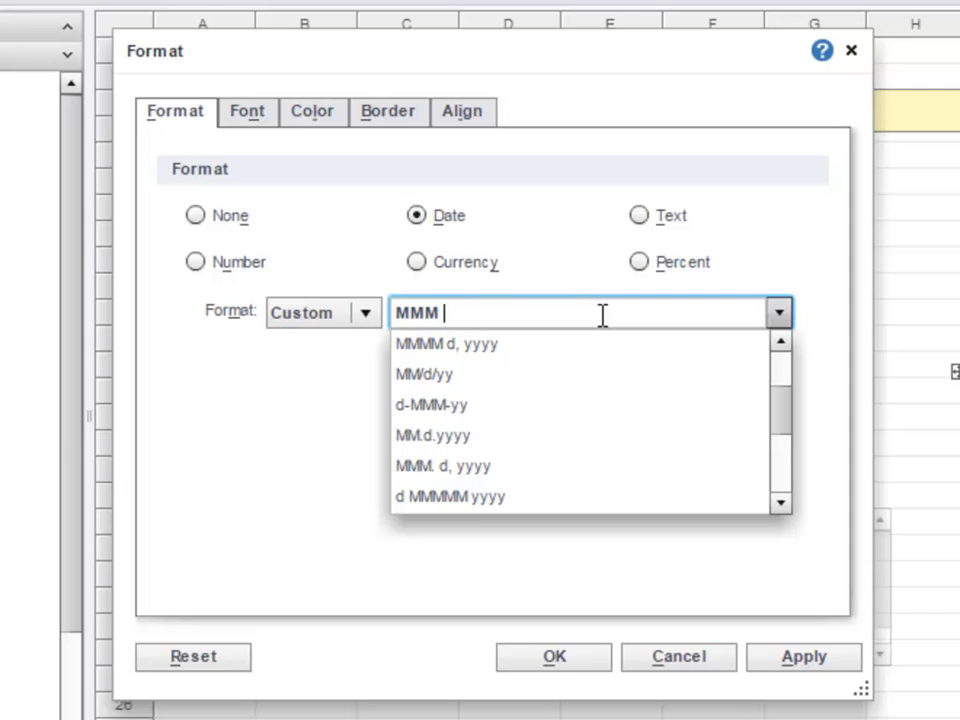
type("yy")
left_click(832, 318)
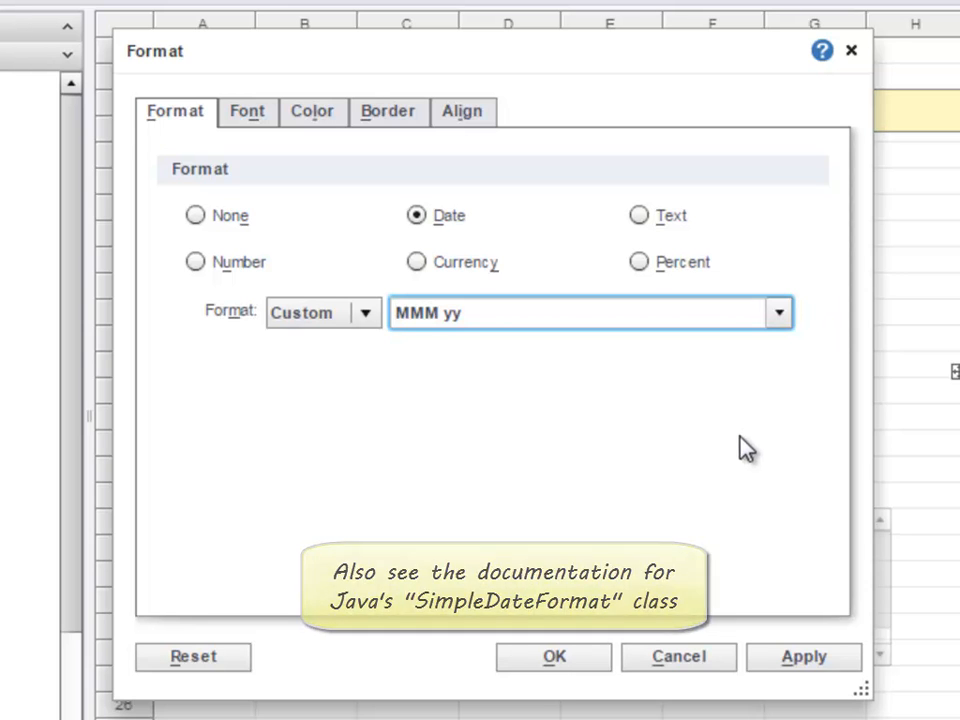
left_click(591, 661)
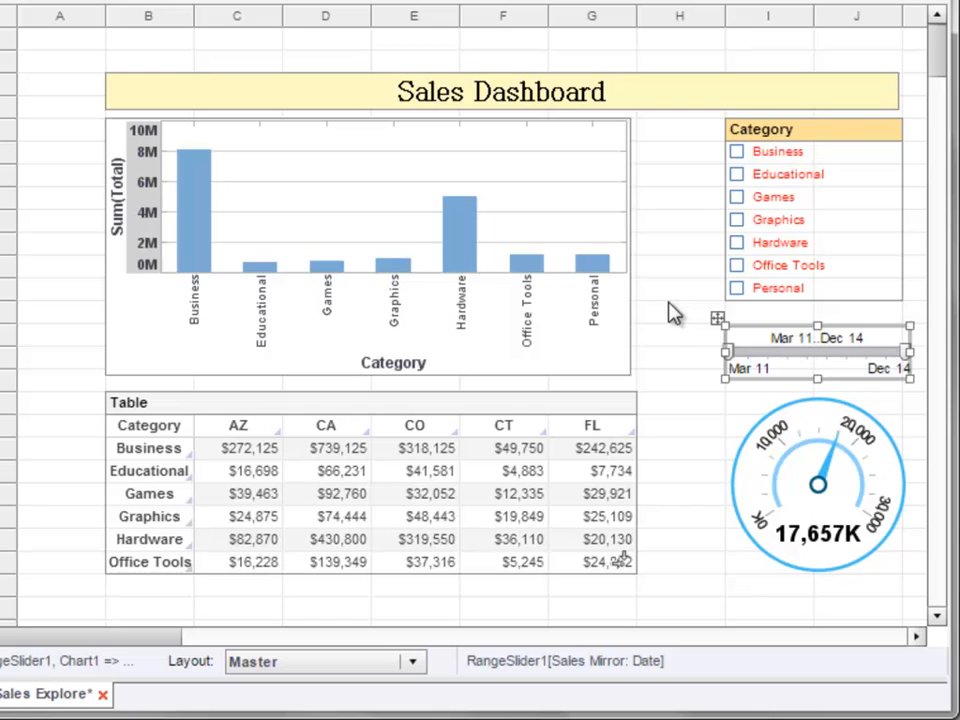
Step: Open the format settings of the Category selection list's item cells and set the Text format to {0} group
mouse_move(778, 192)
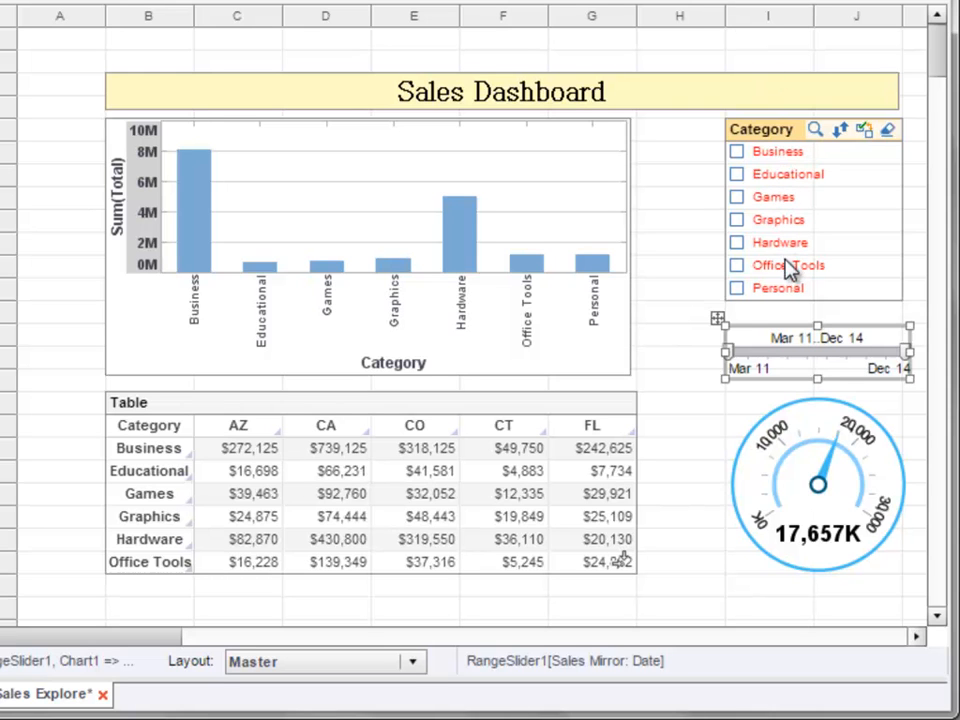
left_click(783, 190)
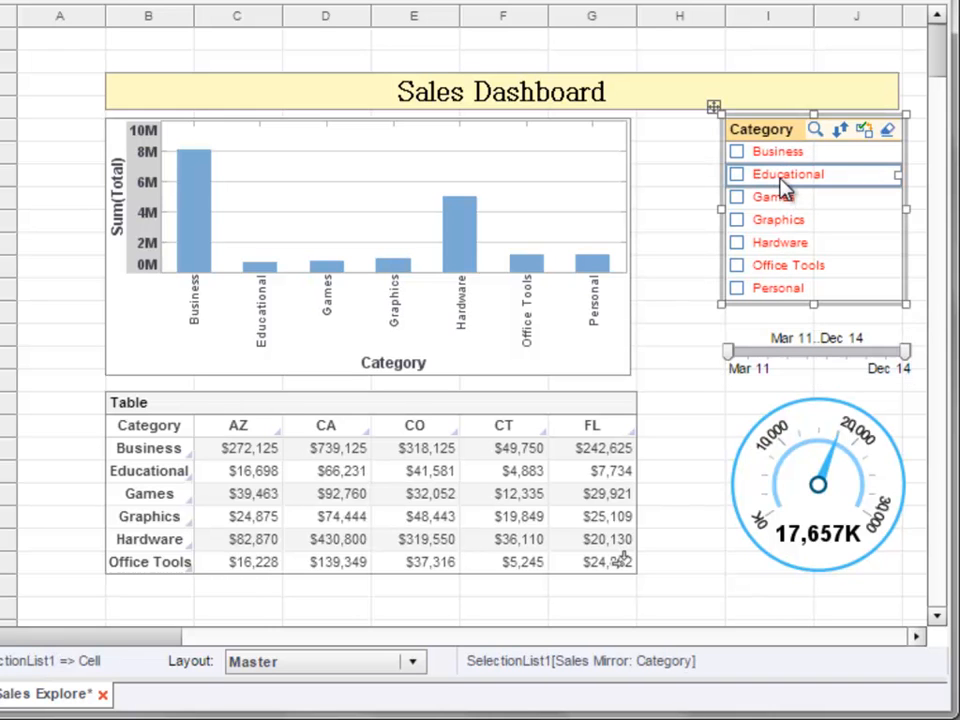
right_click(783, 190)
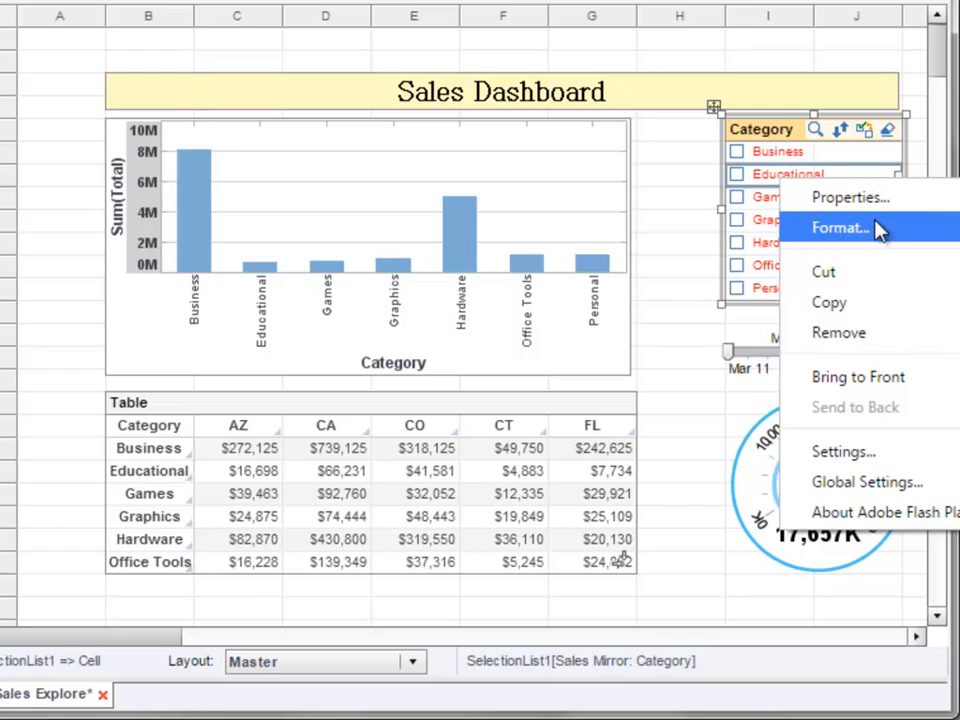
left_click(899, 236)
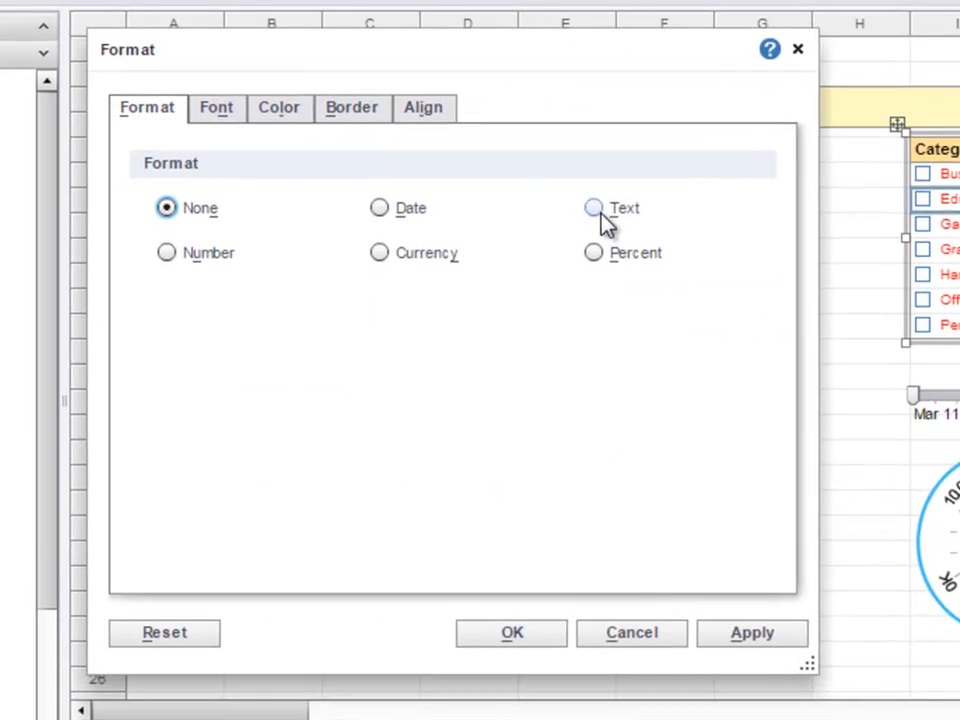
left_click(439, 182)
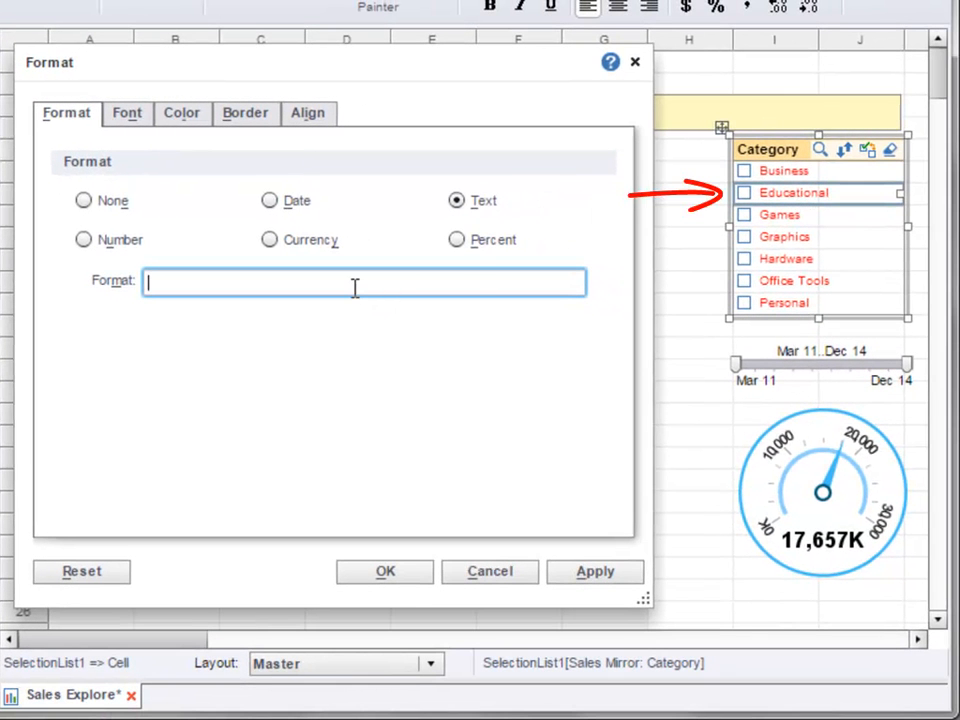
type("{0}")
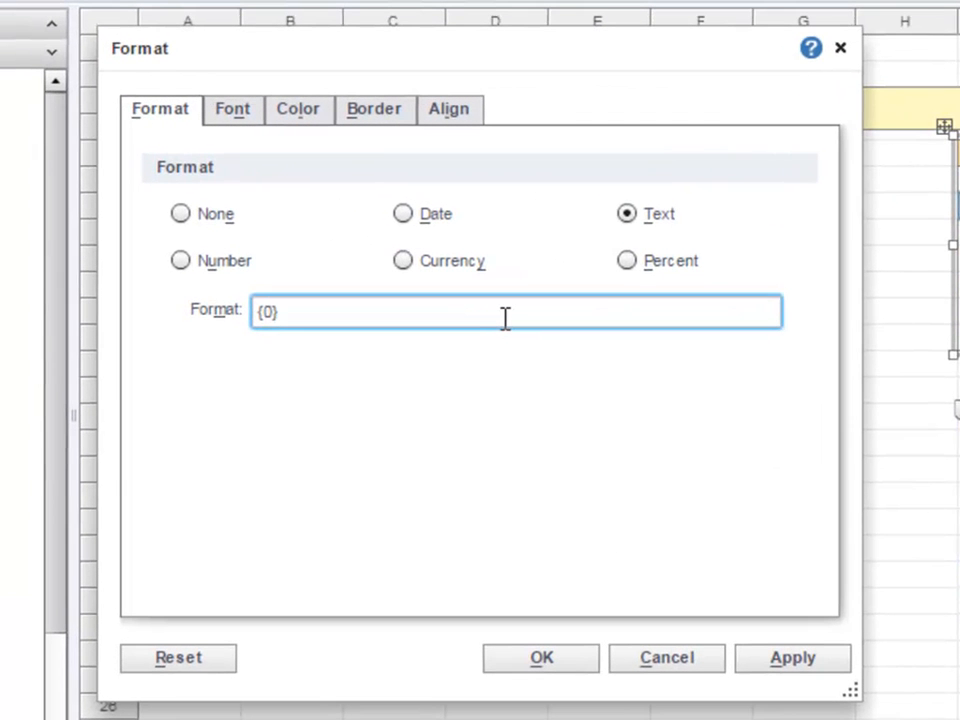
type("group")
Step: Try the word prefix in front of the {0} placeholder, remove it, and apply the text format to the selection list
left_click(256, 312)
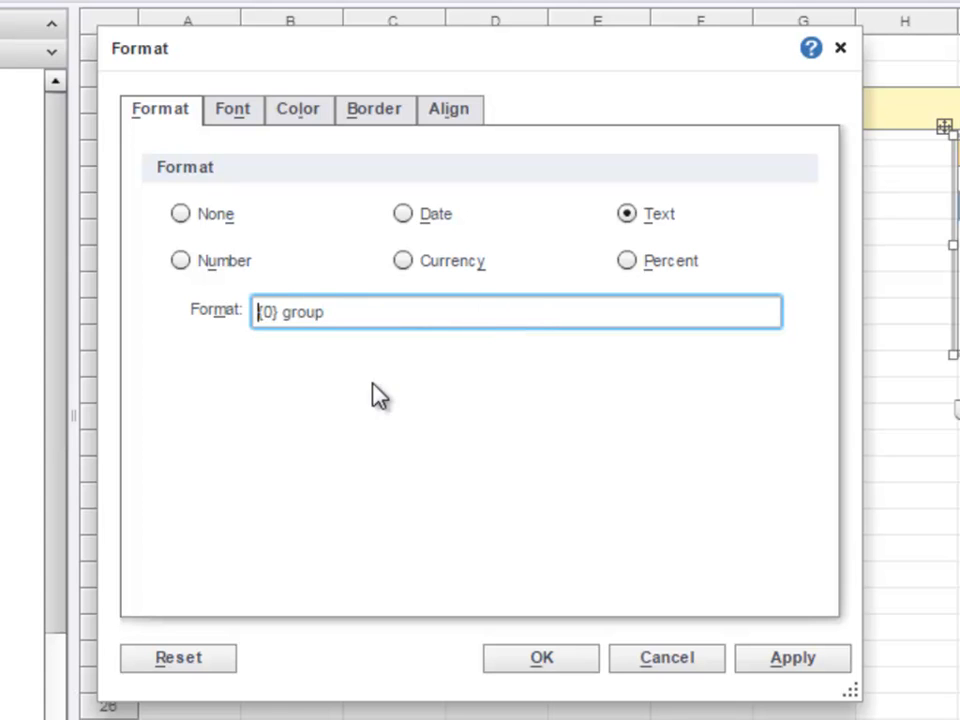
type("prefix")
double_click(279, 317)
key("BackSpace")
left_click(587, 664)
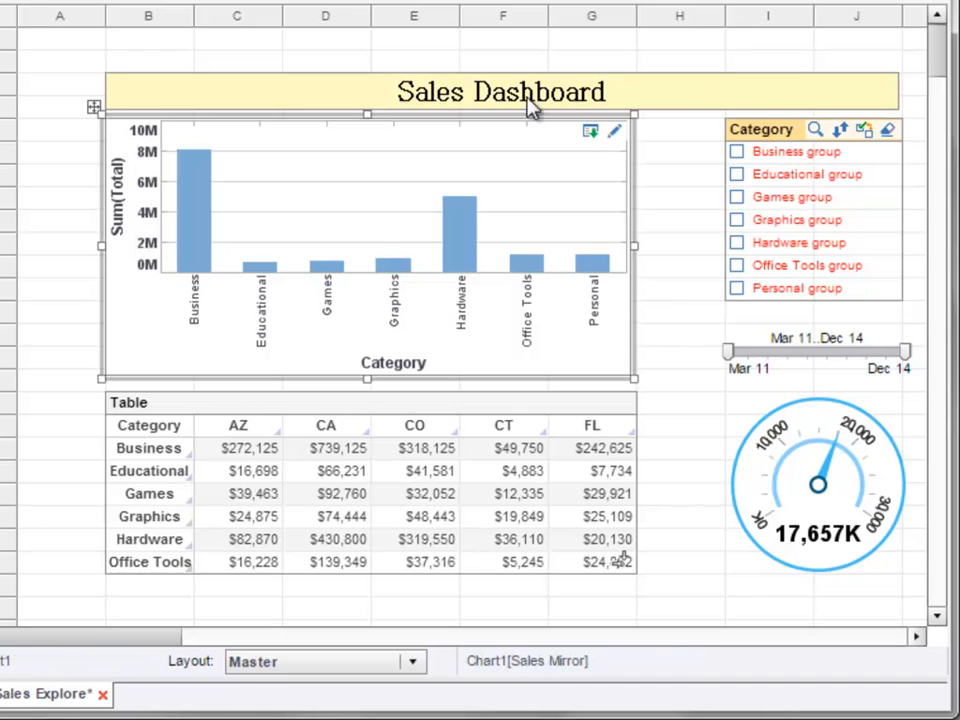
Step: Examine the font, color, border and alignment settings of the Sales Dashboard title, and leave them without changes
left_click(521, 91)
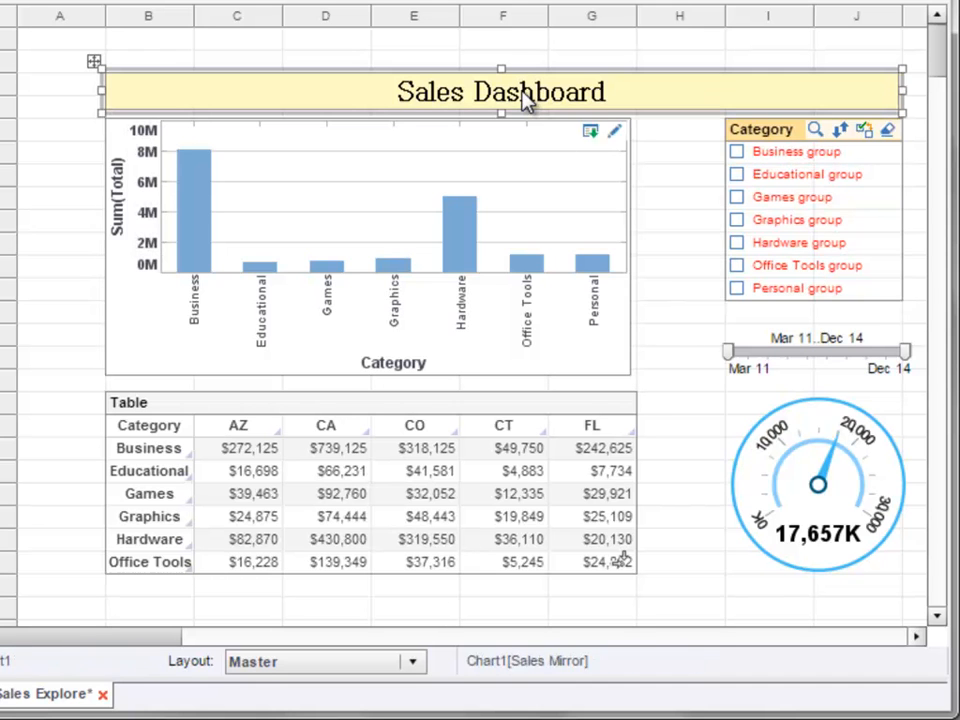
right_click(510, 91)
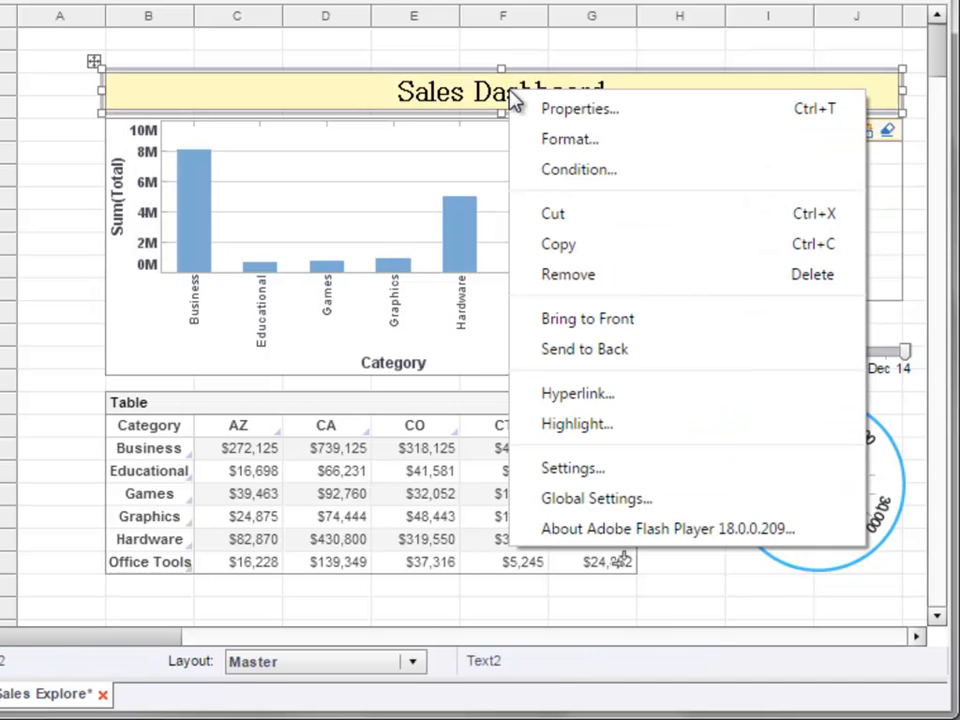
left_click(600, 141)
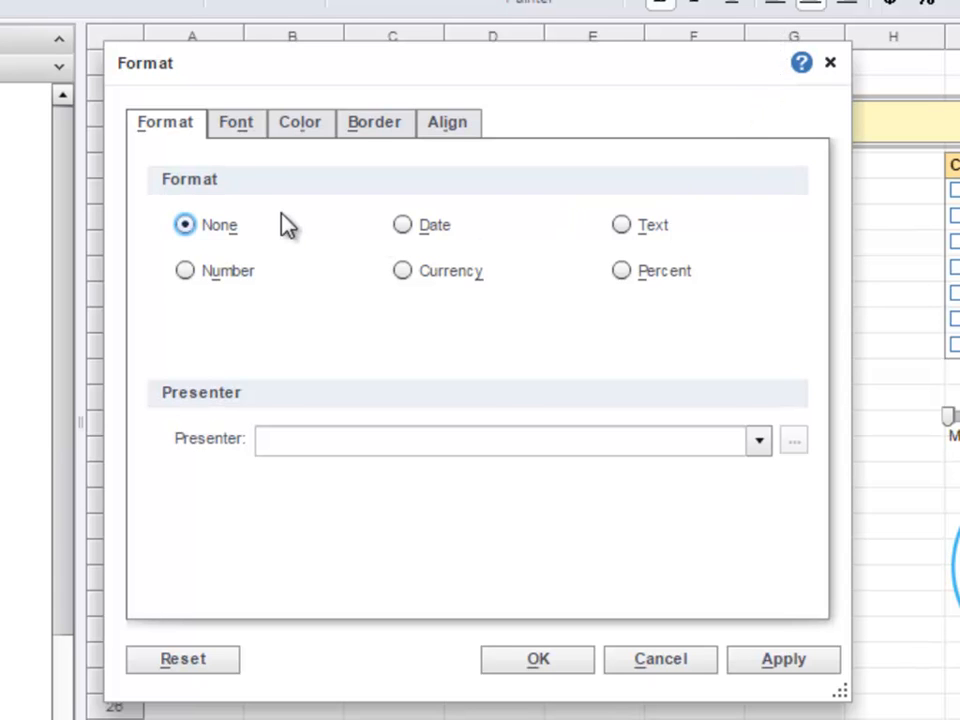
left_click(238, 128)
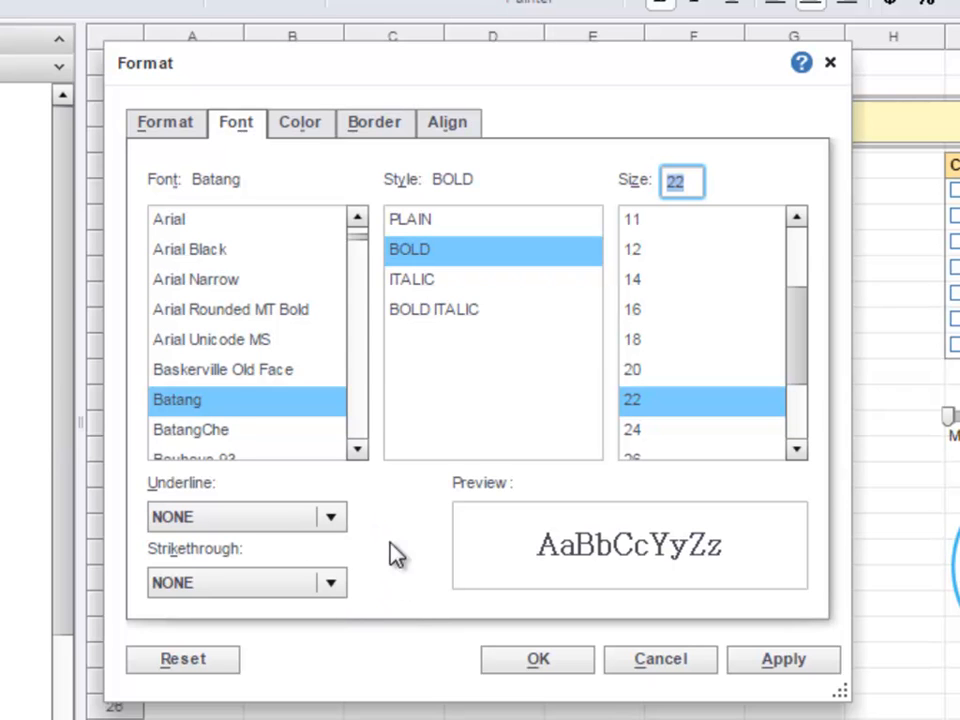
left_click(323, 129)
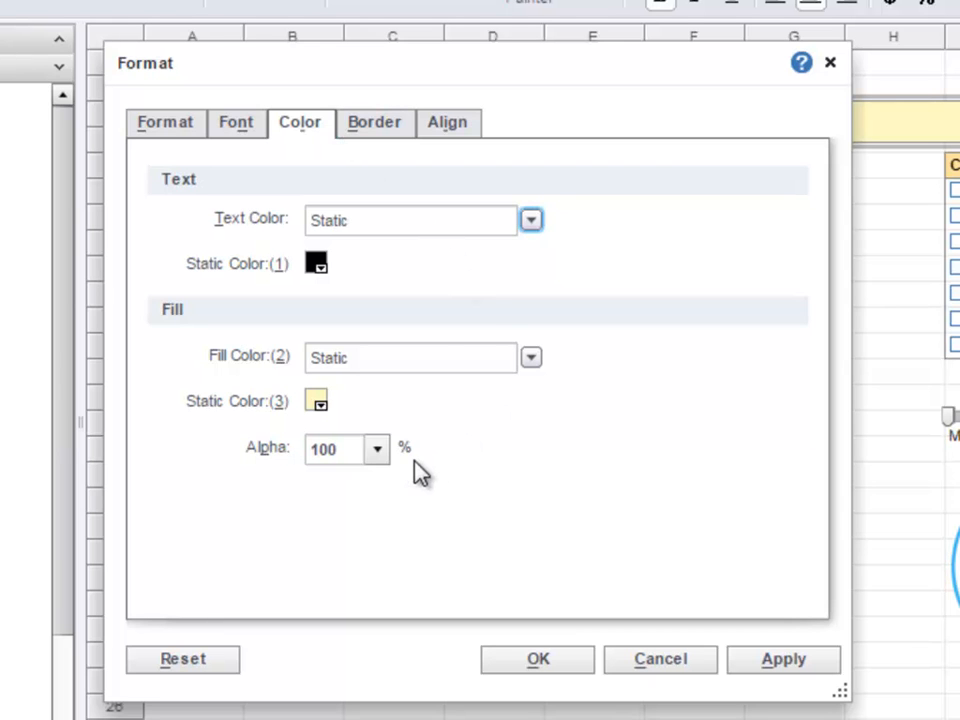
left_click(406, 136)
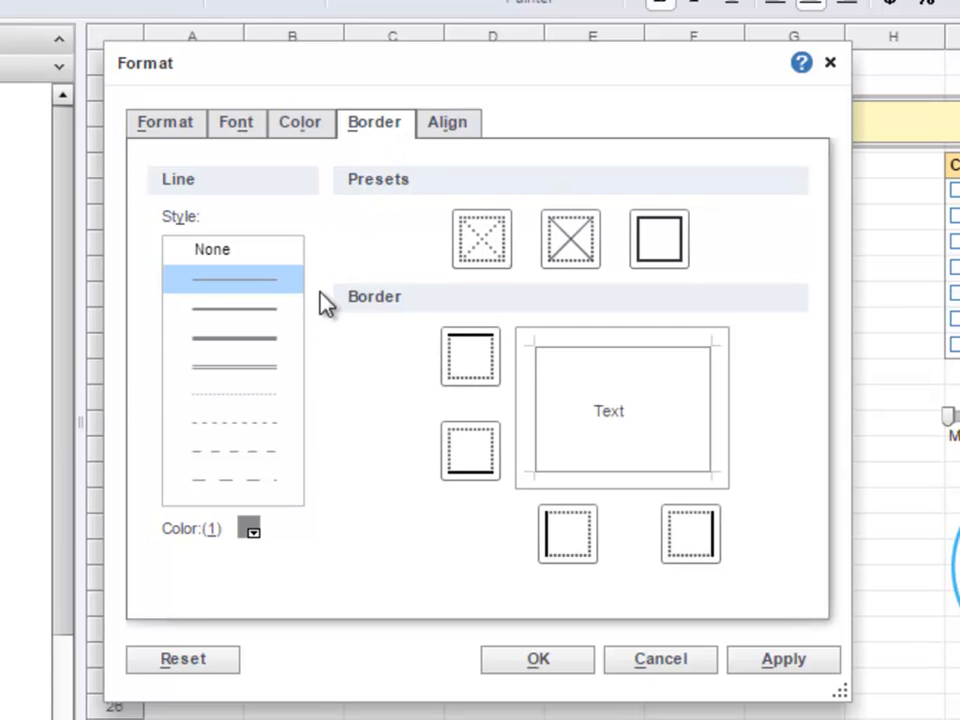
left_click(466, 135)
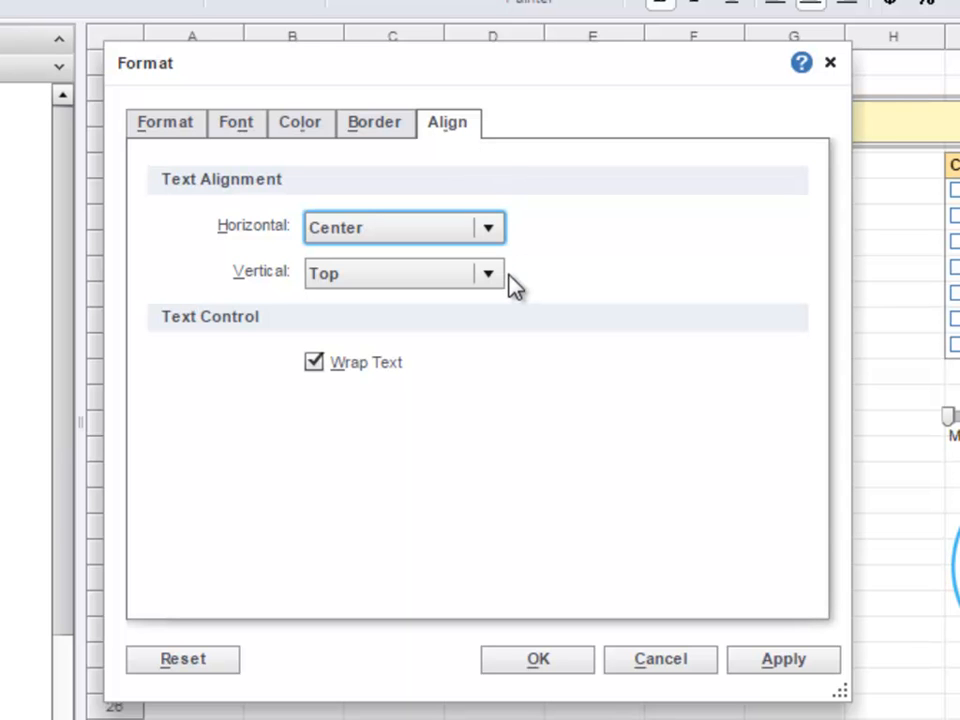
left_click(706, 667)
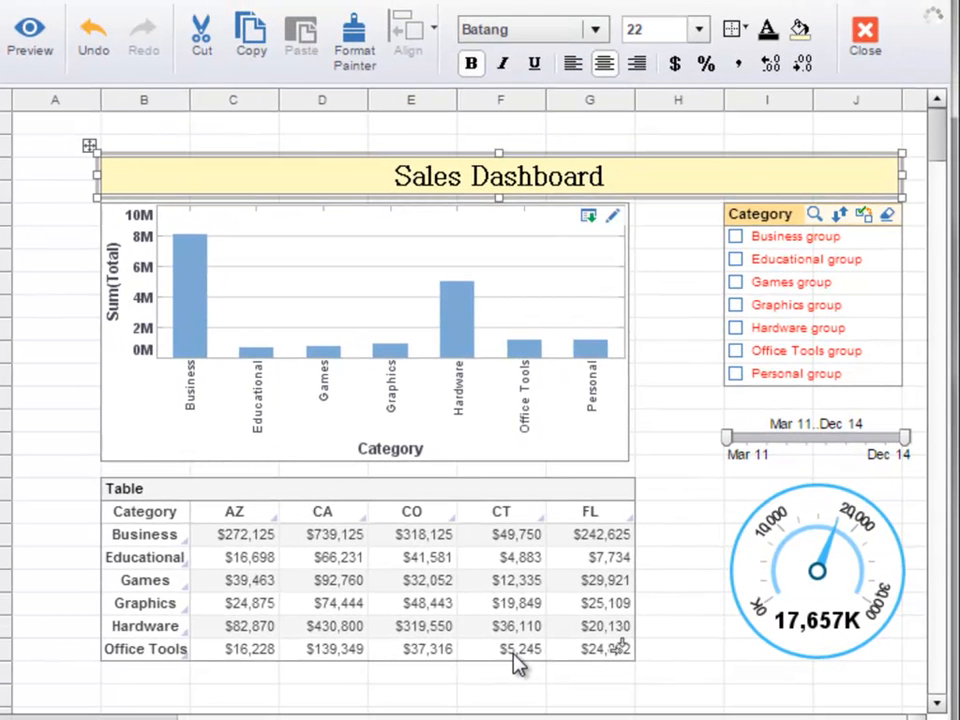
Step: Add a text element reading "text" in column F just below the table
left_click(934, 701)
double_click(480, 650)
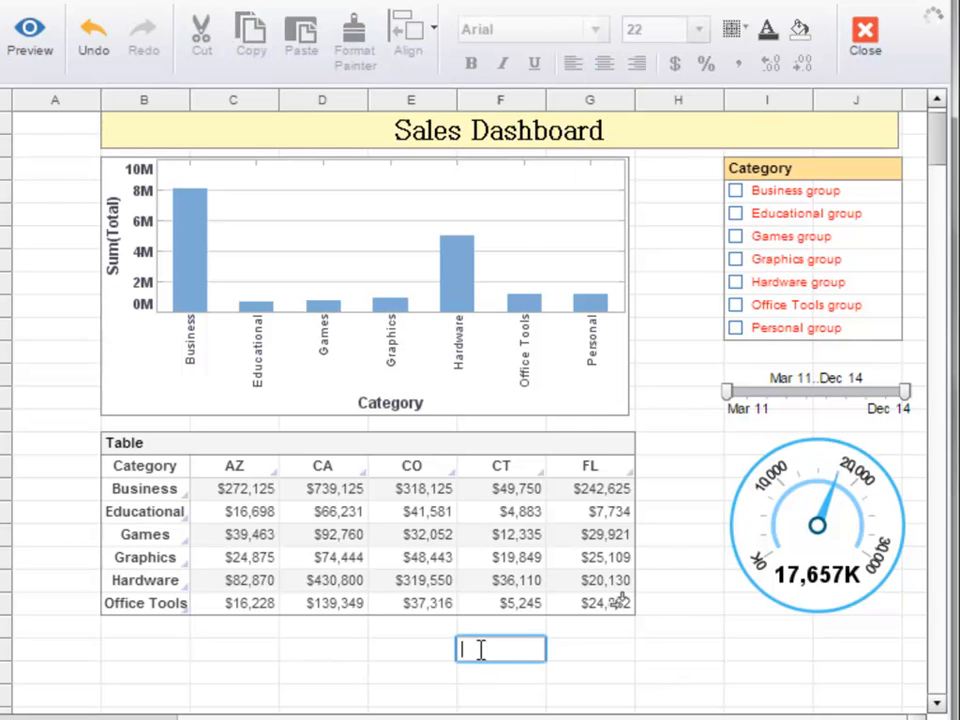
type("text")
left_click(572, 675)
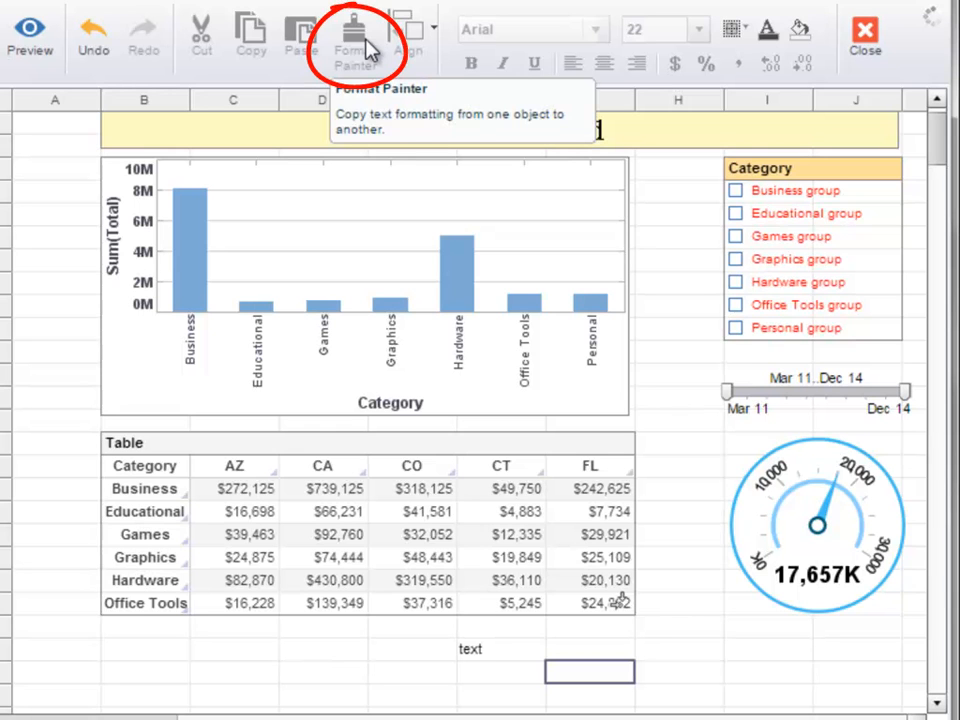
Step: Copy the Sales Dashboard title's formatting to the new text element with Format Painter, and enlarge its box to about three columns wide
left_click(330, 137)
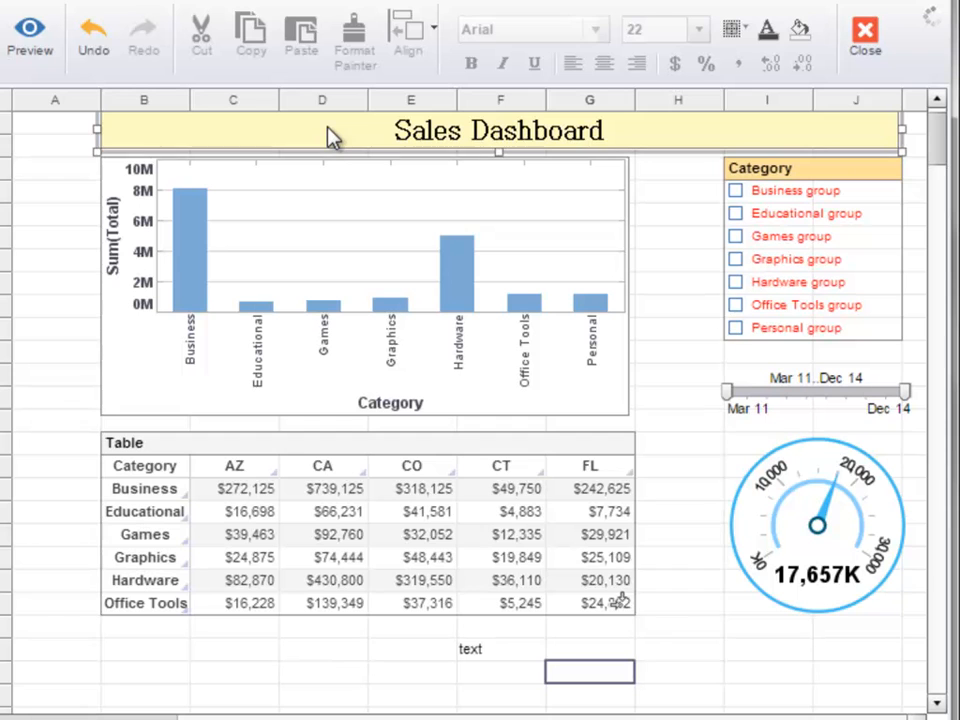
left_click(358, 55)
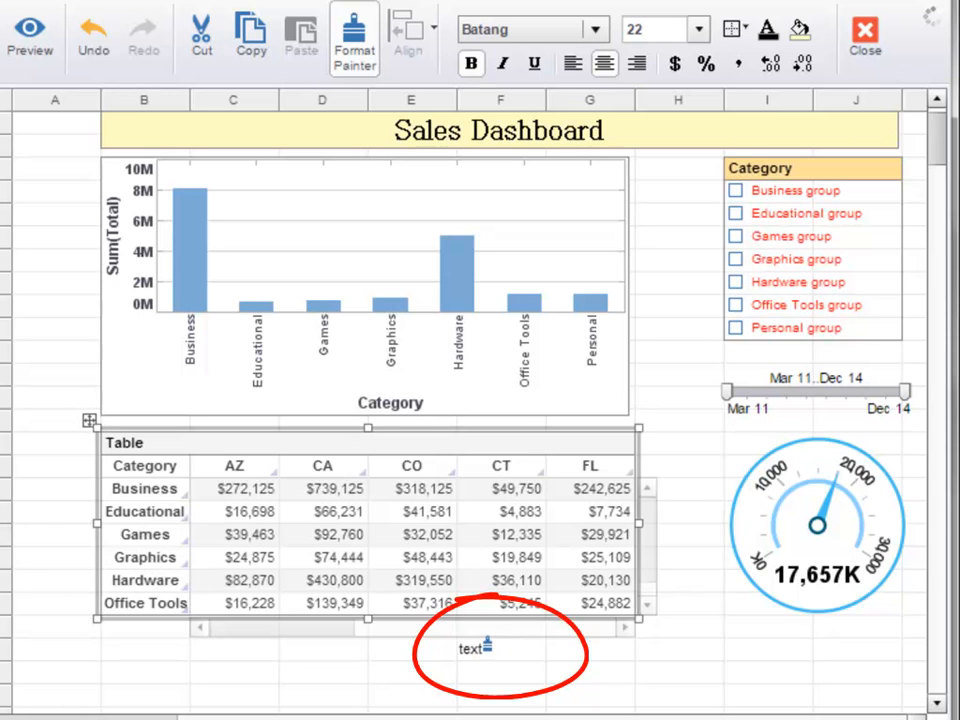
left_click(486, 647)
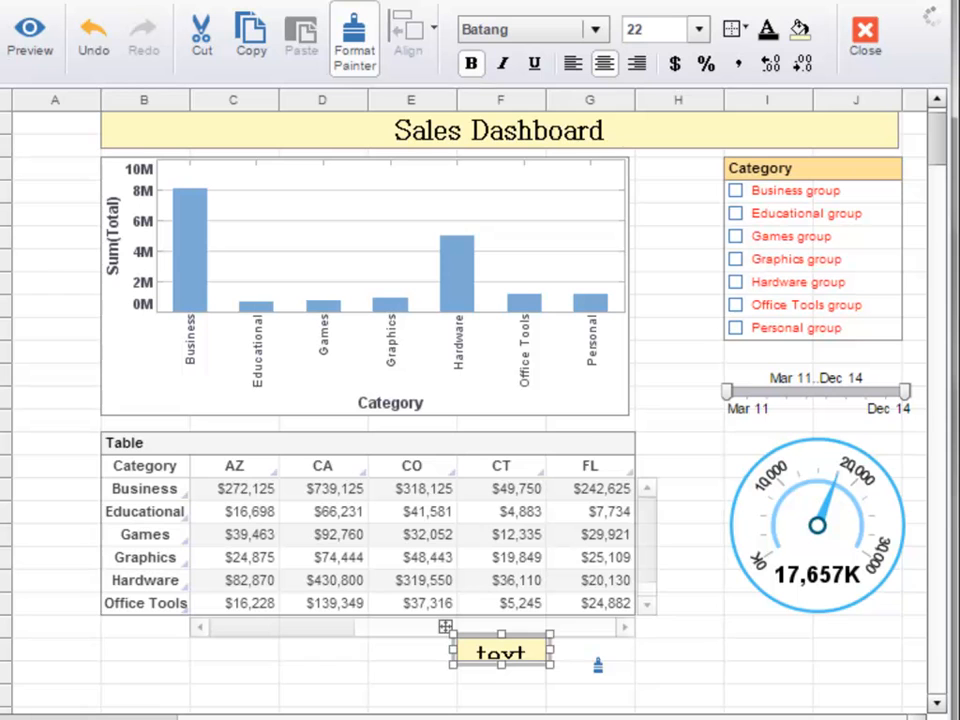
left_click(602, 608)
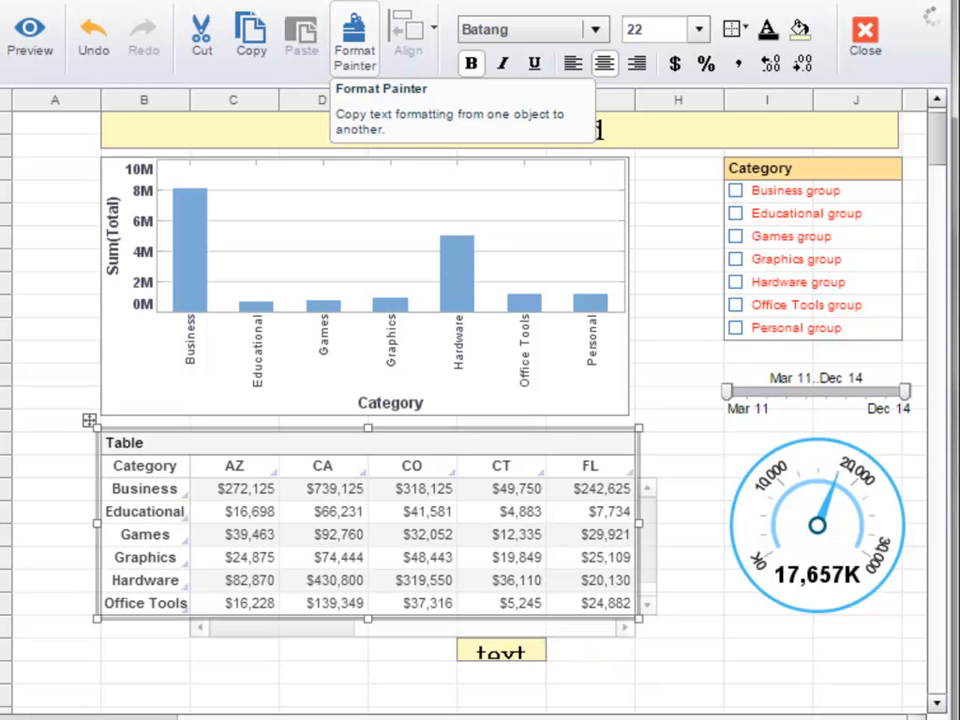
left_click(357, 38)
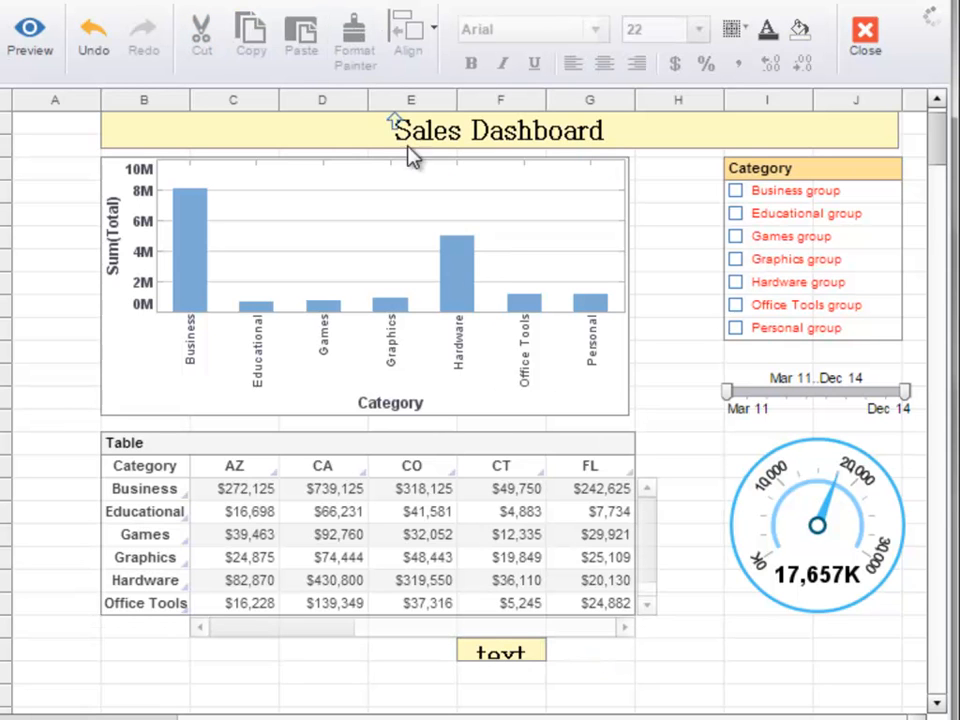
left_click_drag(527, 659, 733, 703)
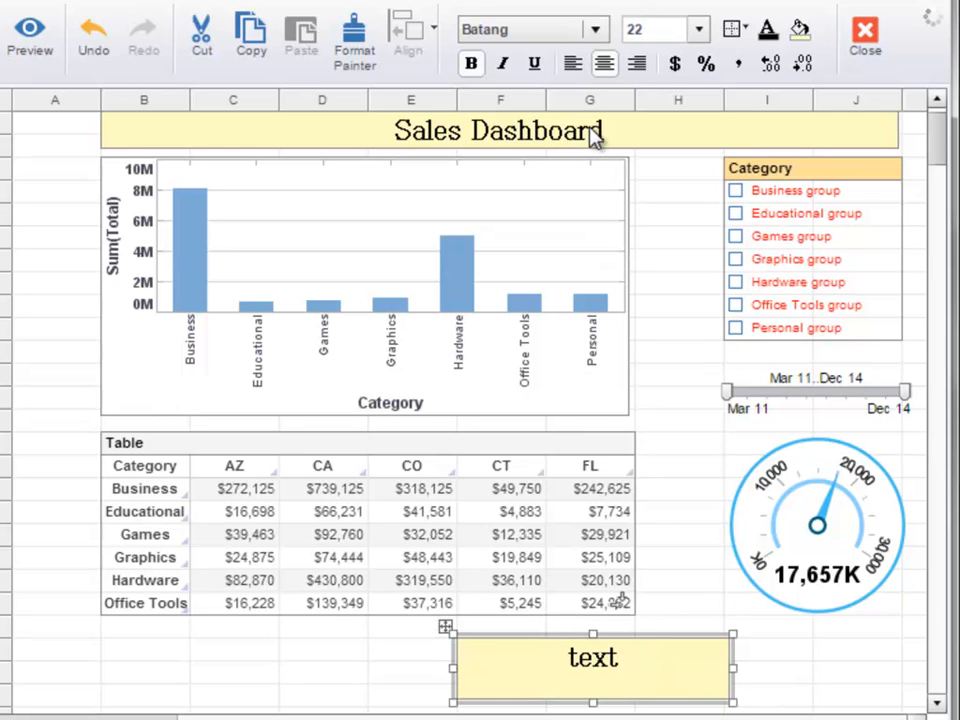